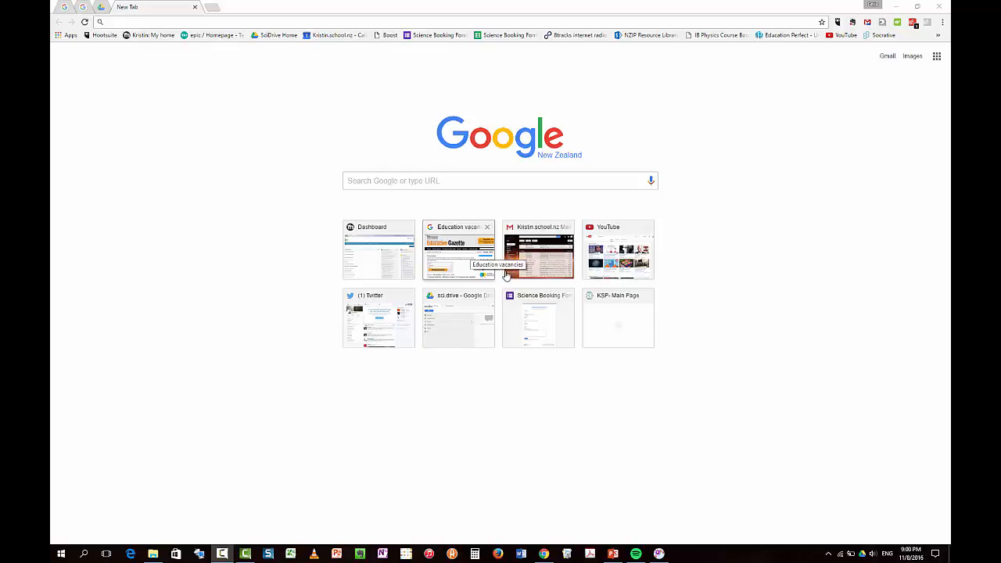
# Search the web for "algodoo download" and open the official Algodoo download page
pyautogui.click(374, 182)
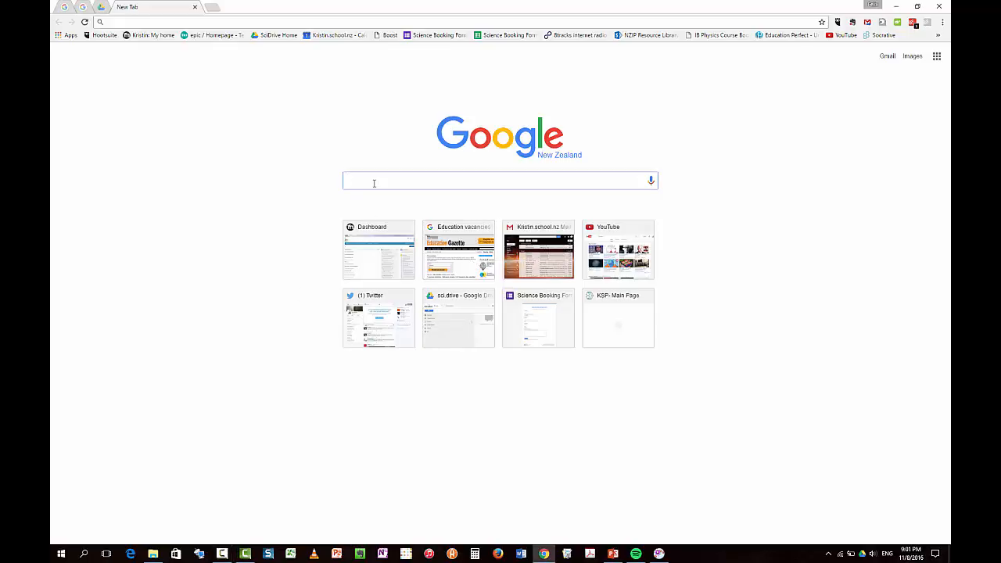
pyautogui.write('algodoo')
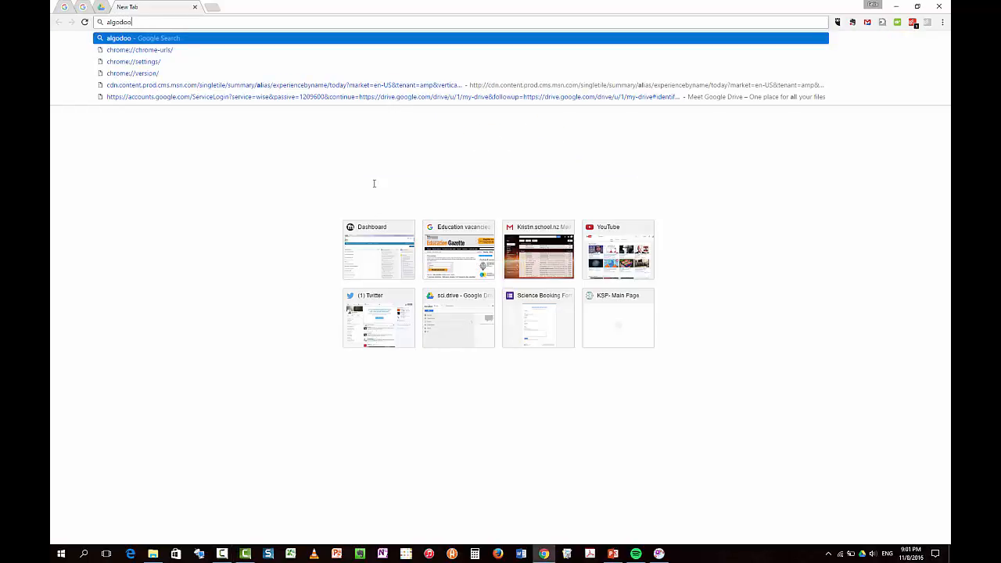
pyautogui.write(' download')
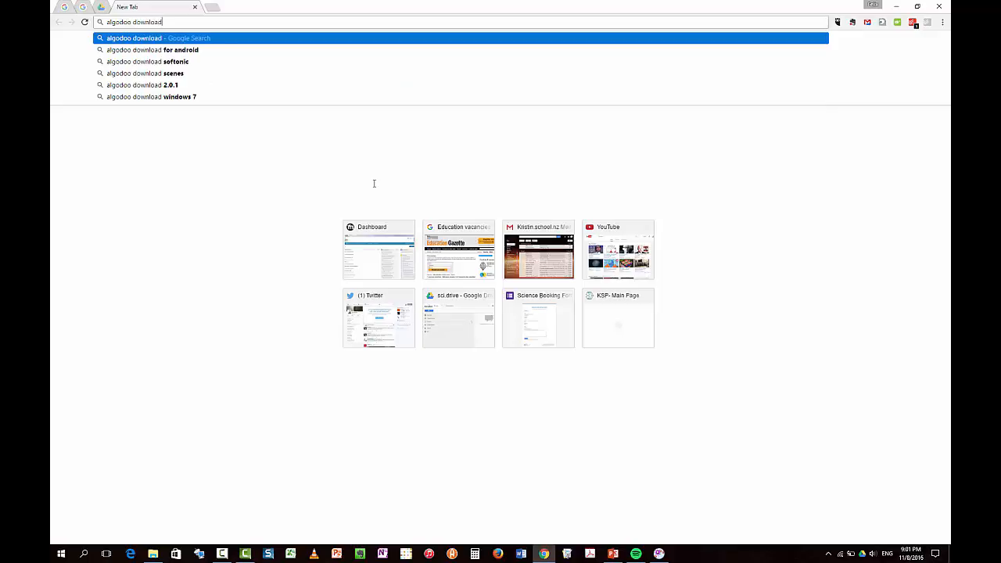
pyautogui.press('Return')
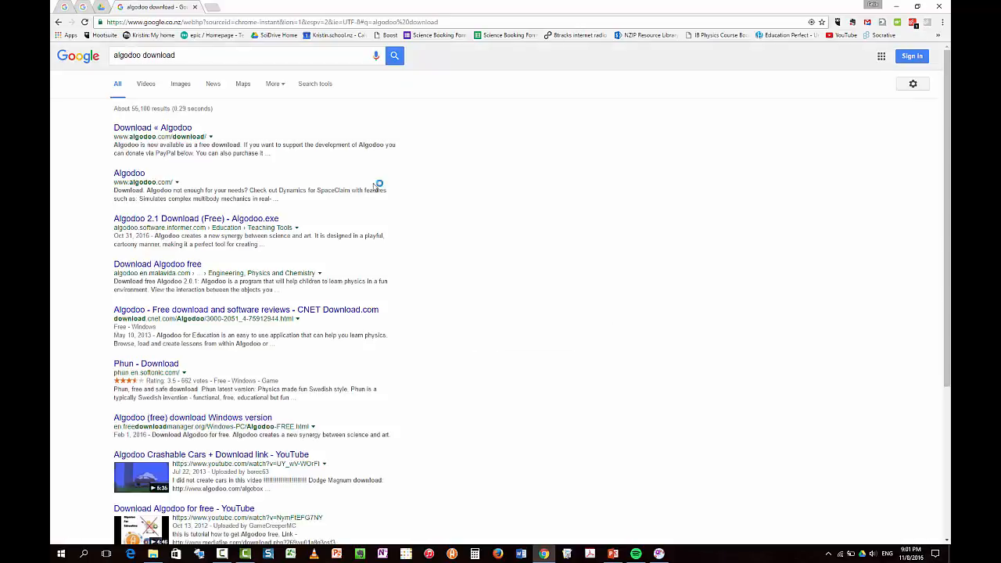
pyautogui.click(180, 131)
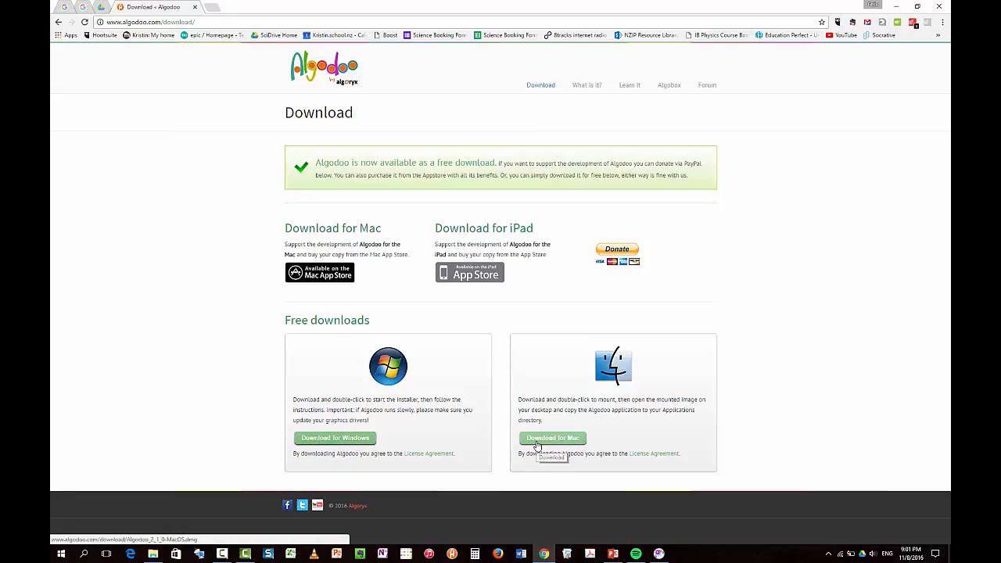
# Launch the installed Algodoo desktop app and dismiss its welcome dialog
pyautogui.press('super')
pyautogui.write('algodoo')
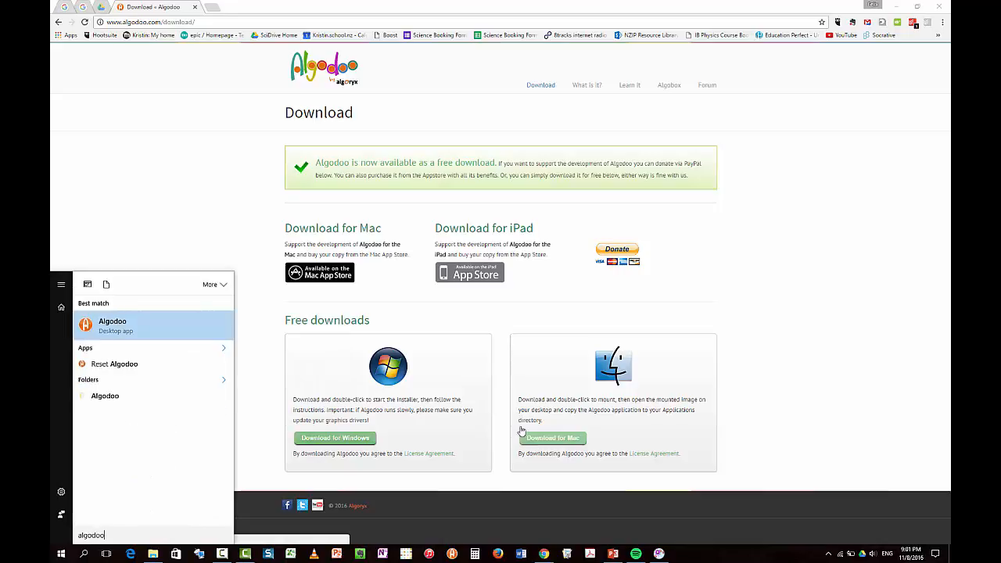
pyautogui.click(186, 324)
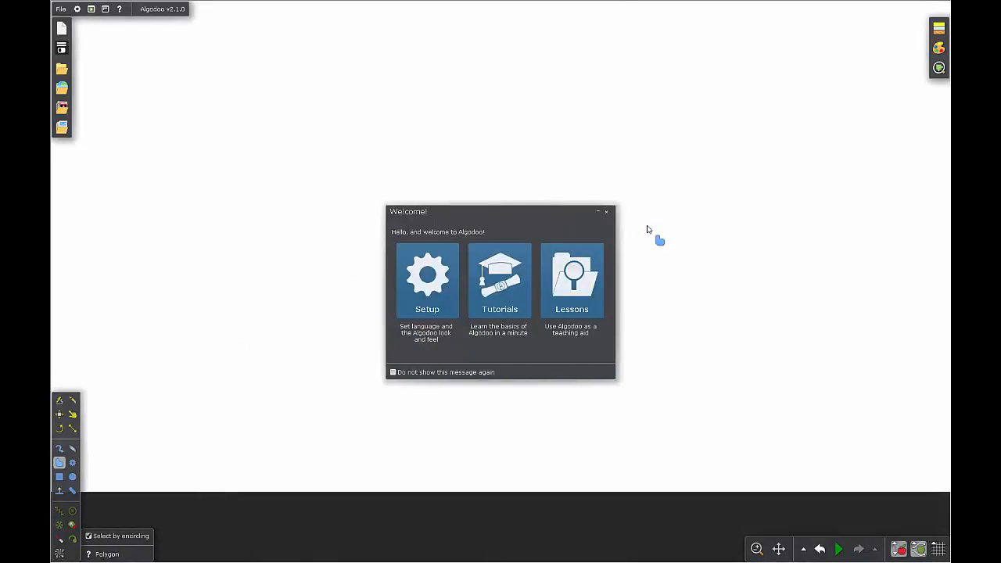
pyautogui.click(607, 212)
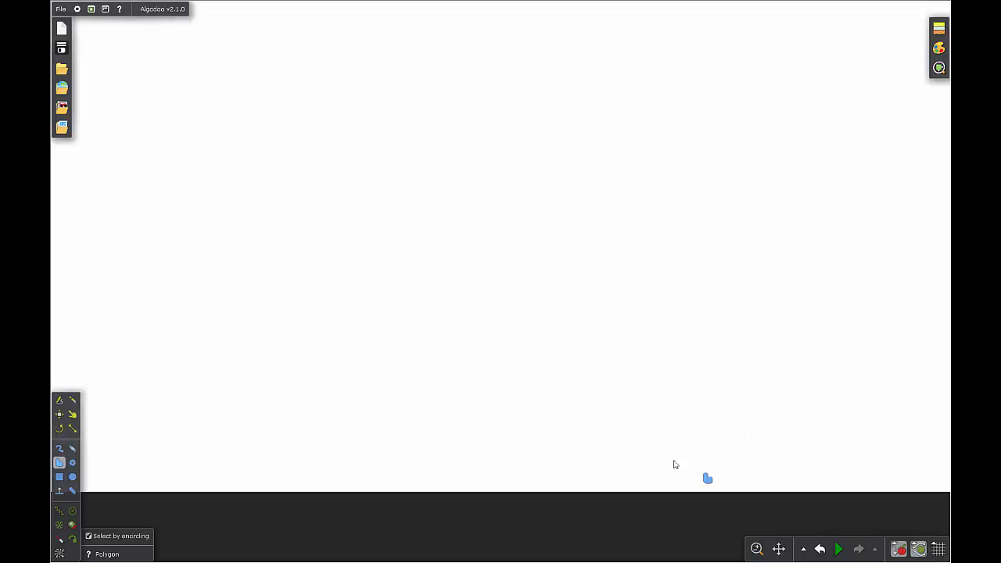
# Set the gravity strength of the scene to 0 m/s² and close the gravity options
pyautogui.click(896, 550)
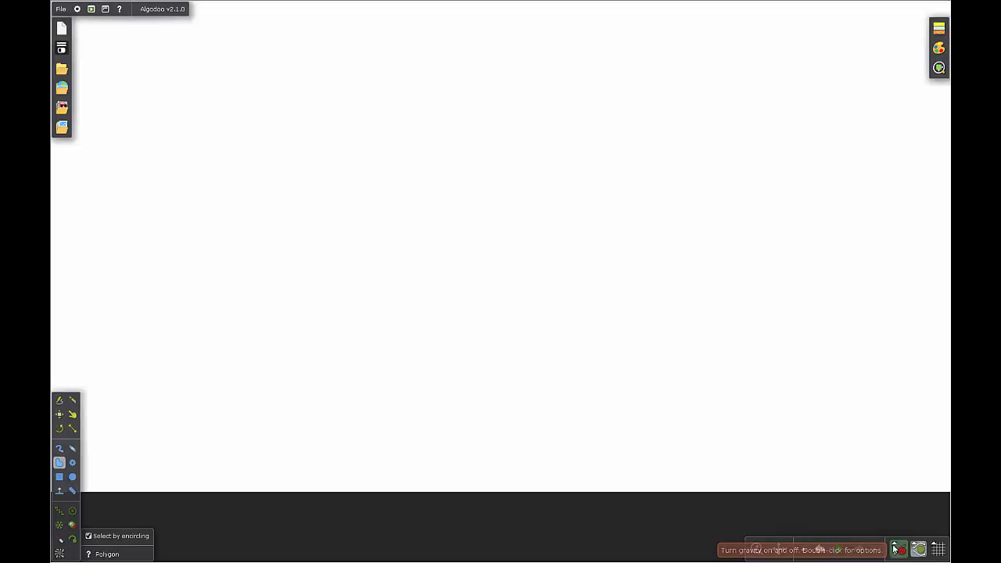
pyautogui.doubleClick(899, 551)
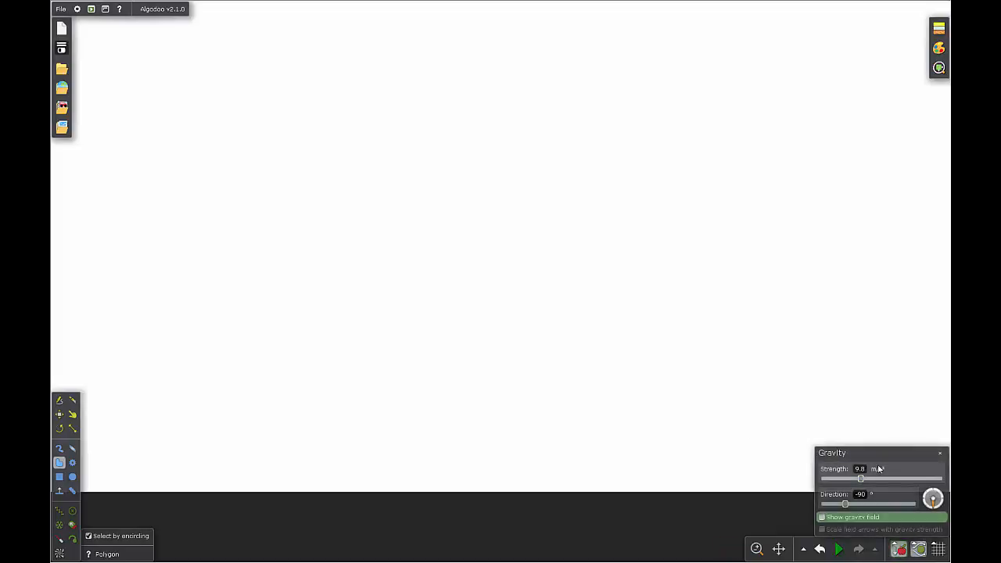
pyautogui.moveTo(865, 470); pyautogui.dragTo(847, 470)
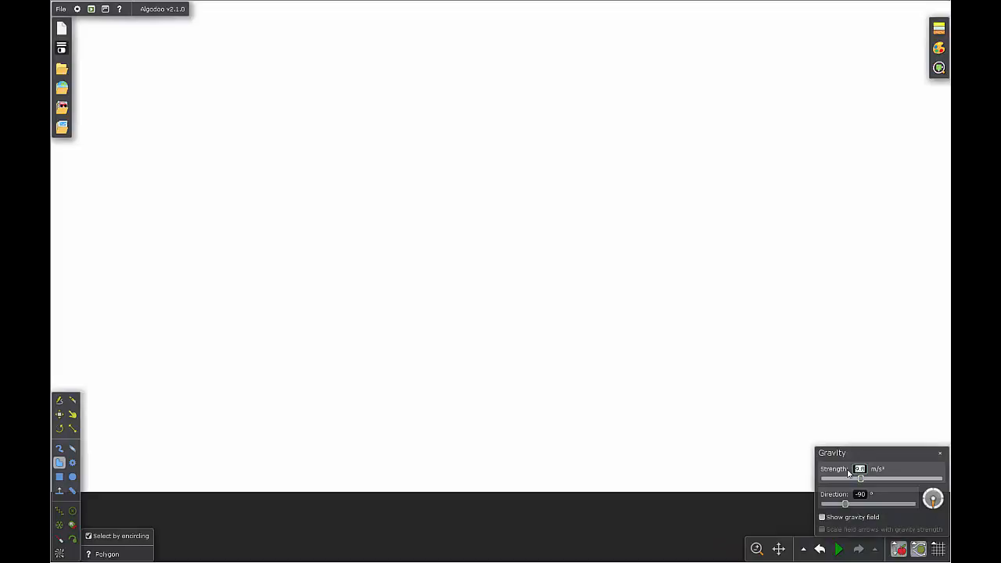
pyautogui.write('0')
pyautogui.press('Return')
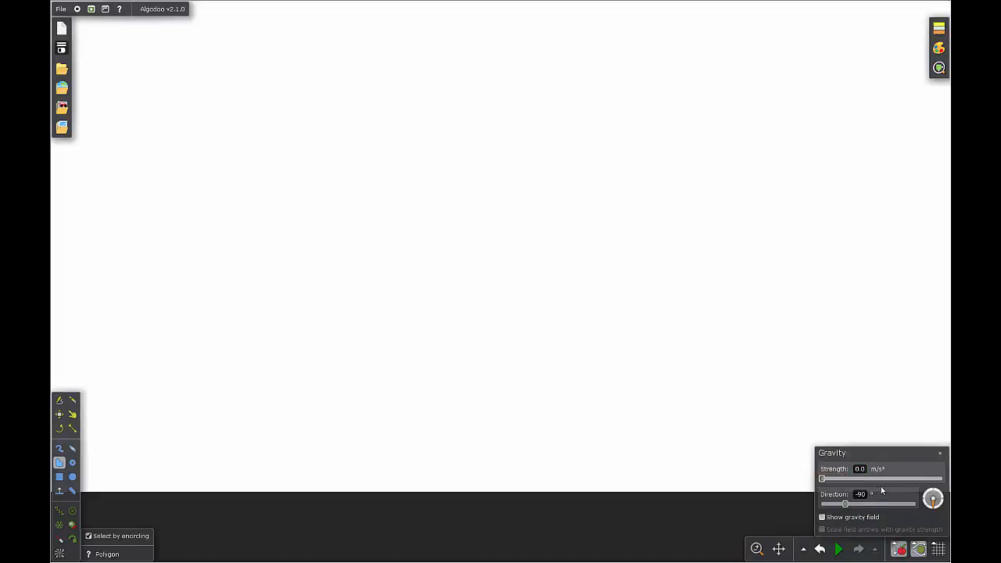
pyautogui.click(940, 455)
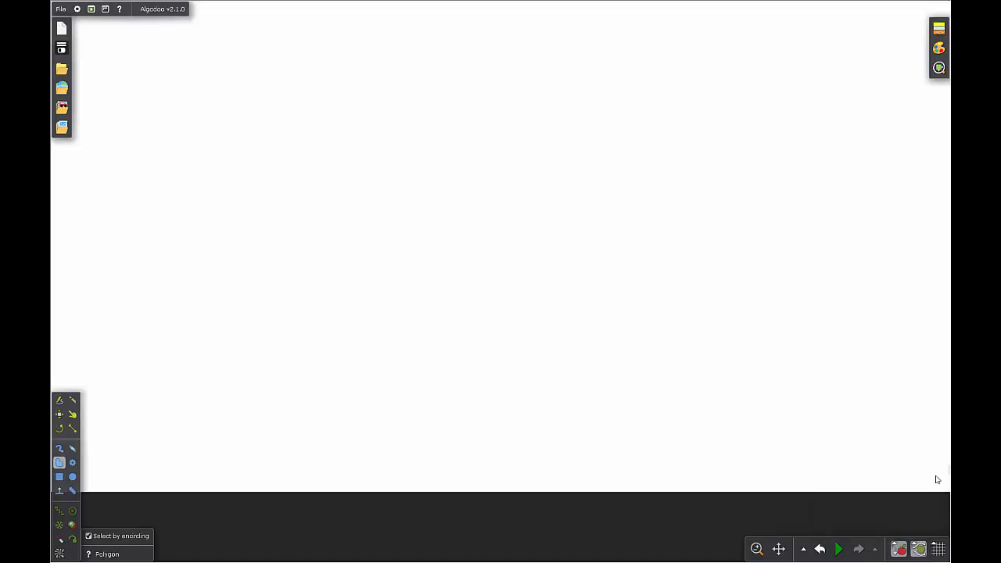
# Edit the air friction multiplier in the air options and close them
pyautogui.click(920, 550)
pyautogui.click(919, 550)
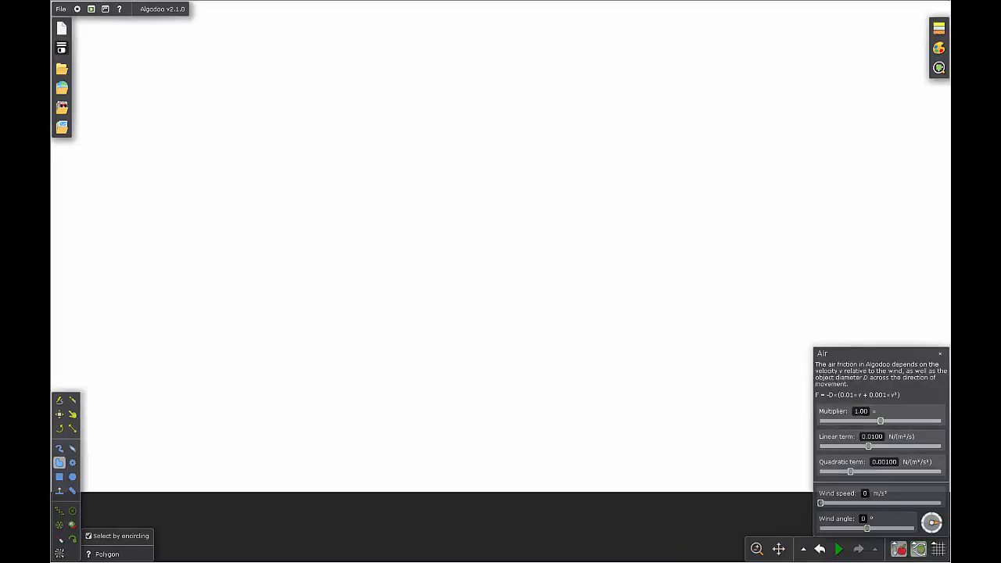
pyautogui.click(861, 412)
pyautogui.press('Return')
pyautogui.click(940, 355)
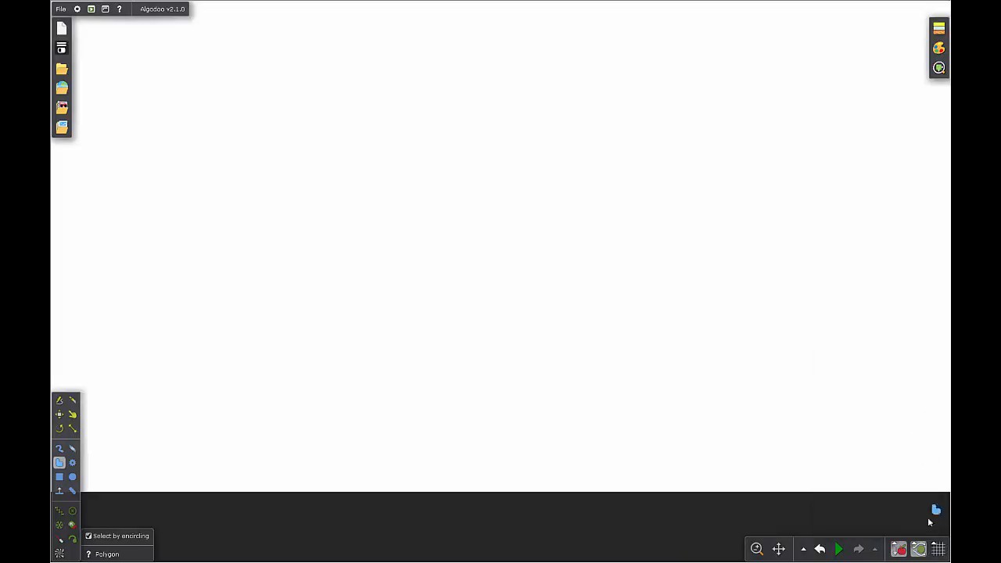
# Show the background grid and erase the dark ground plane from the scene
pyautogui.click(938, 549)
pyautogui.rightClick(532, 514)
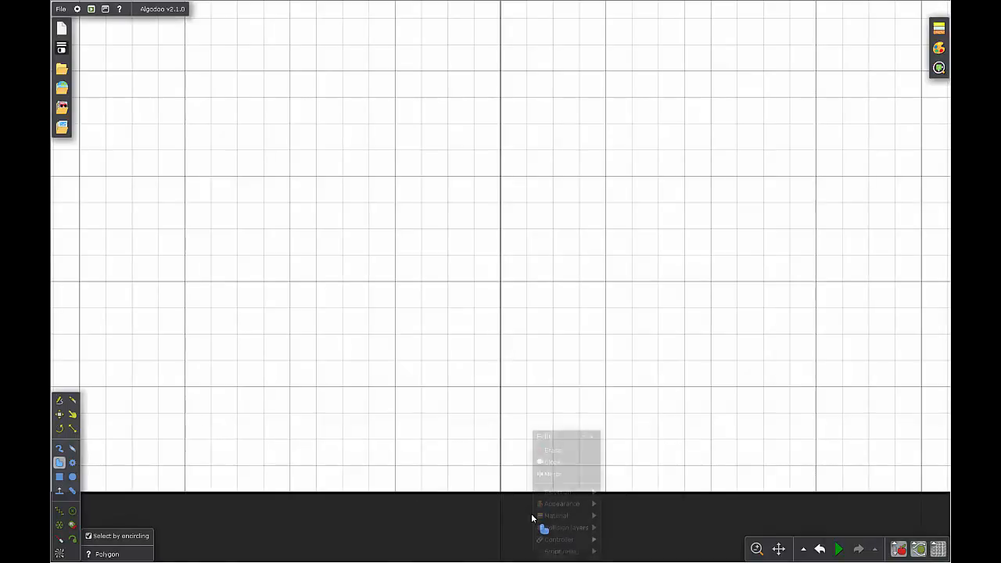
pyautogui.click(548, 456)
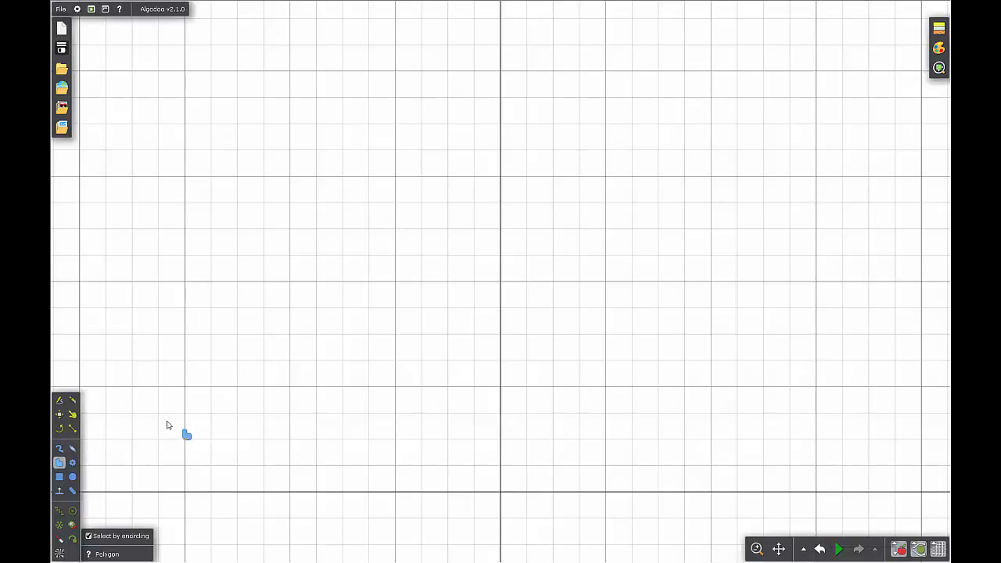
# Draw a large circle about four grid squares wide and, to its right and slightly lower, a circle about three squares wide
pyautogui.click(72, 477)
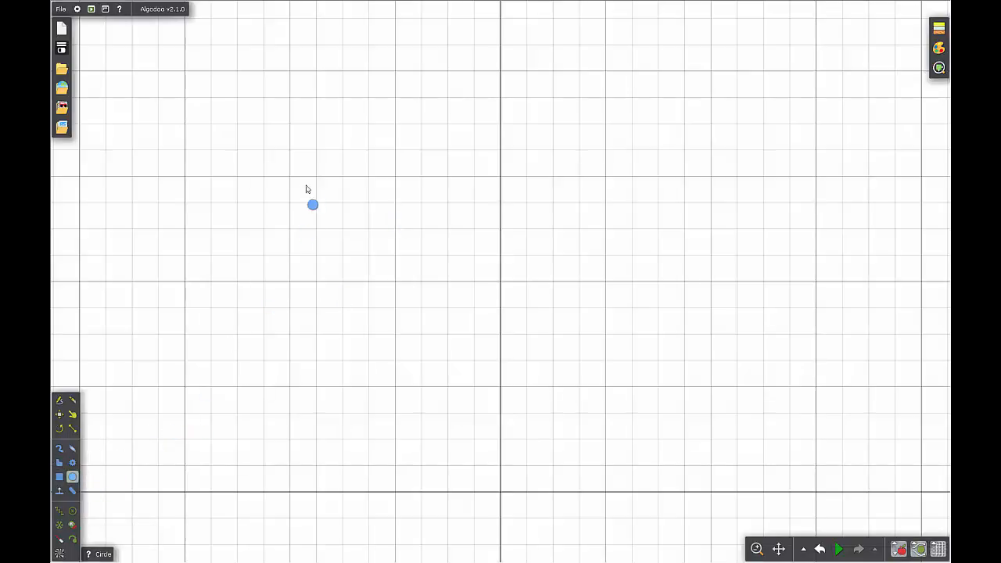
pyautogui.moveTo(316, 176); pyautogui.dragTo(336, 224)
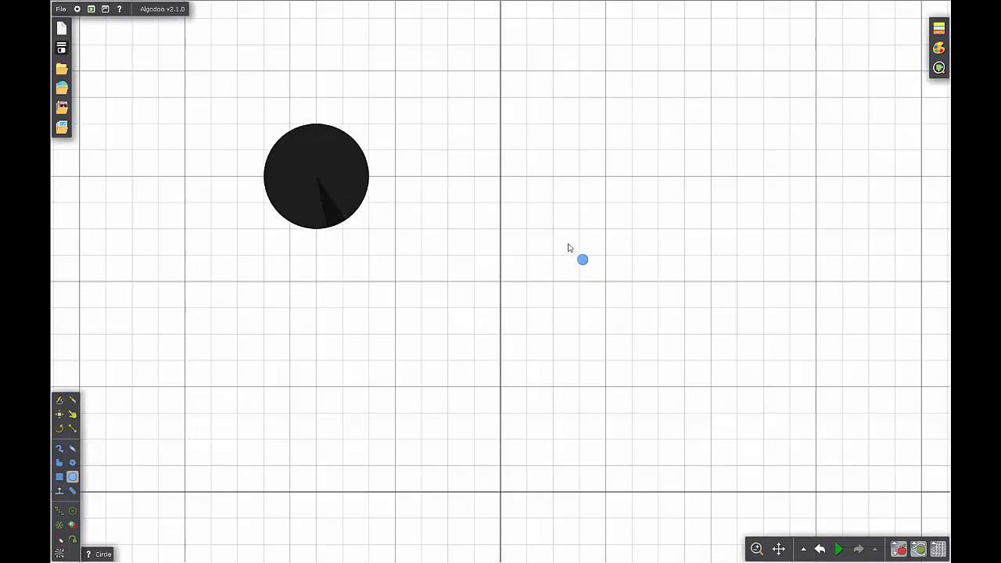
pyautogui.moveTo(579, 229); pyautogui.dragTo(587, 257)
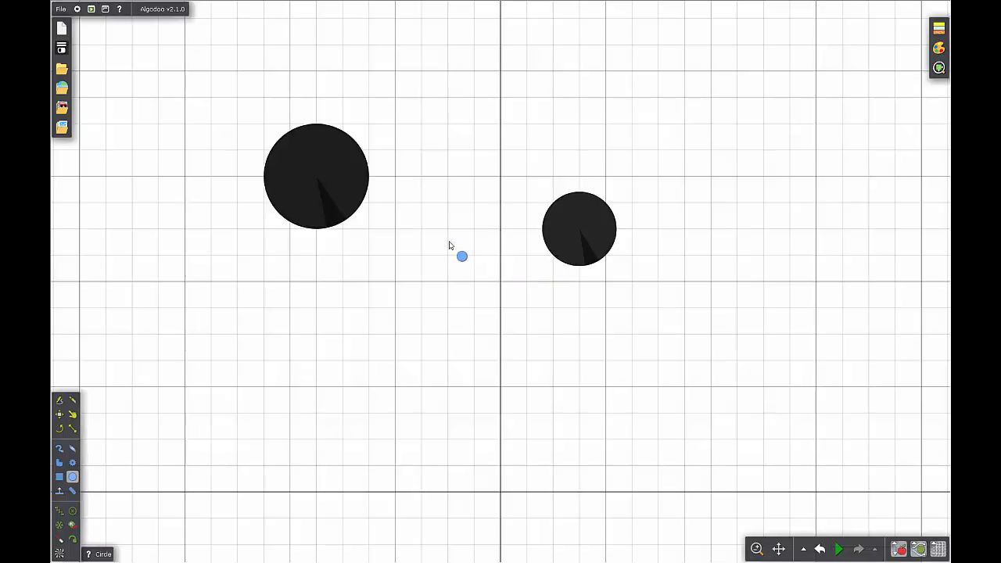
pyautogui.scroll(8, 449, 246)
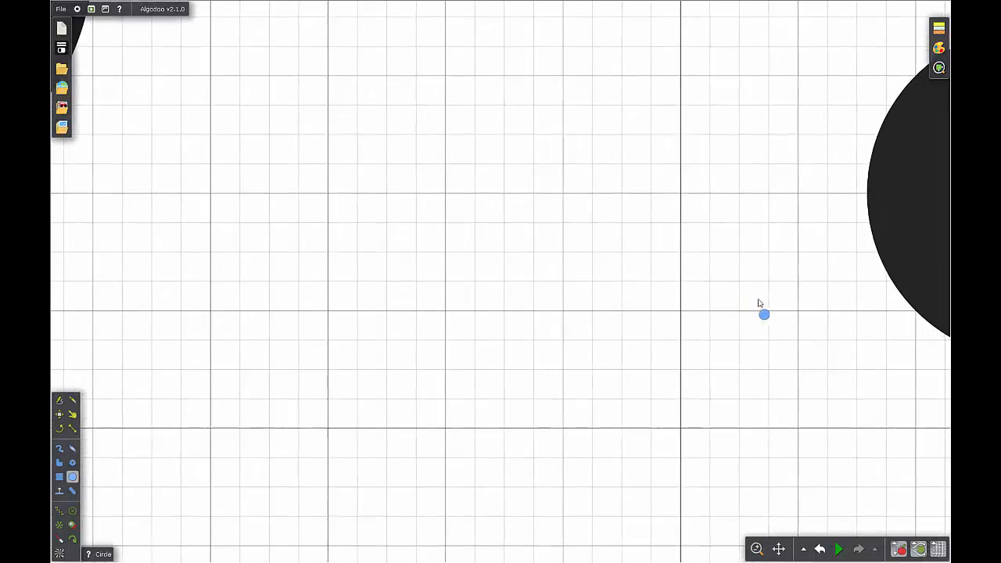
pyautogui.scroll(-3, 751, 289)
pyautogui.scroll(-10, 746, 279)
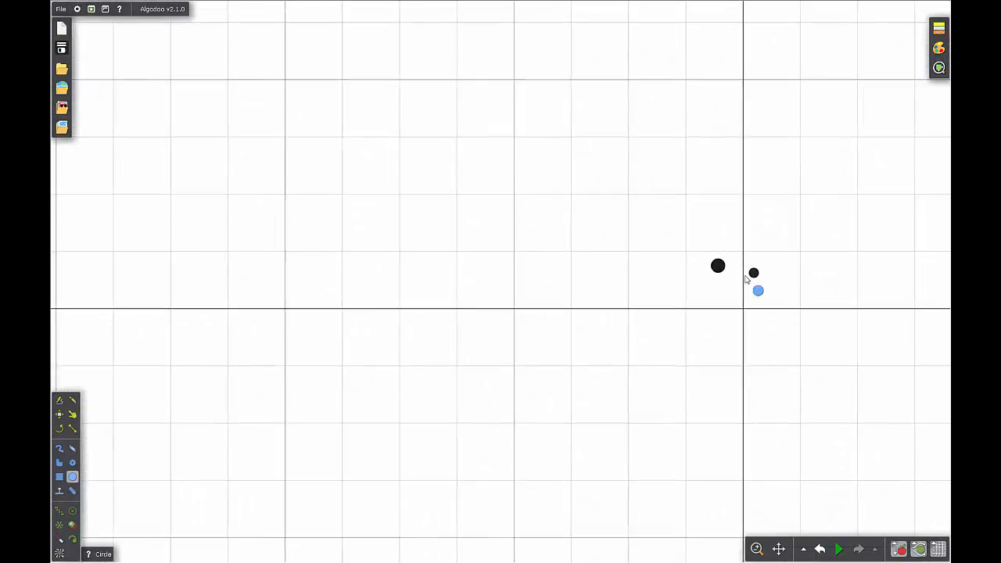
pyautogui.scroll(3, 745, 280)
pyautogui.scroll(5, 746, 280)
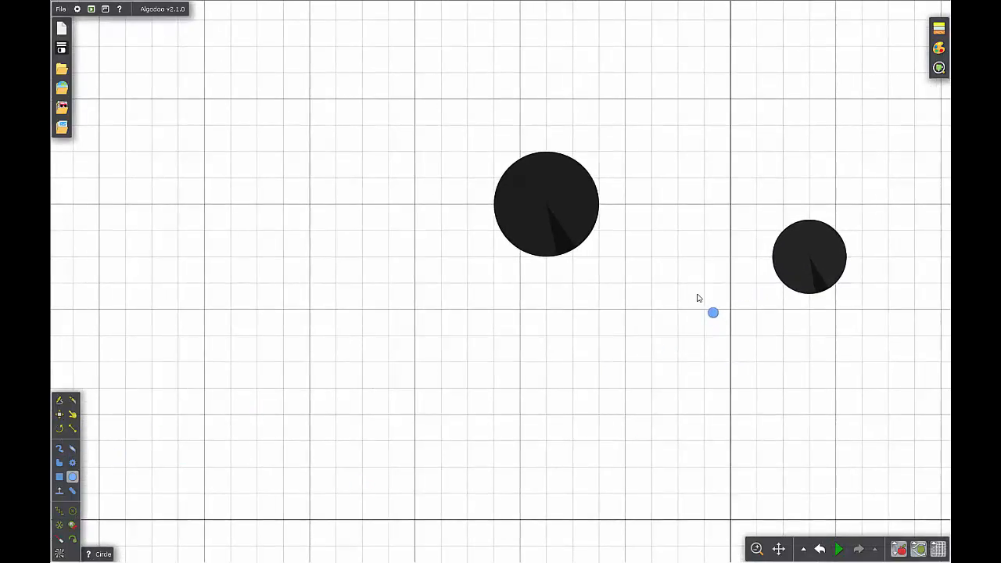
pyautogui.moveTo(699, 284); pyautogui.dragTo(501, 327)
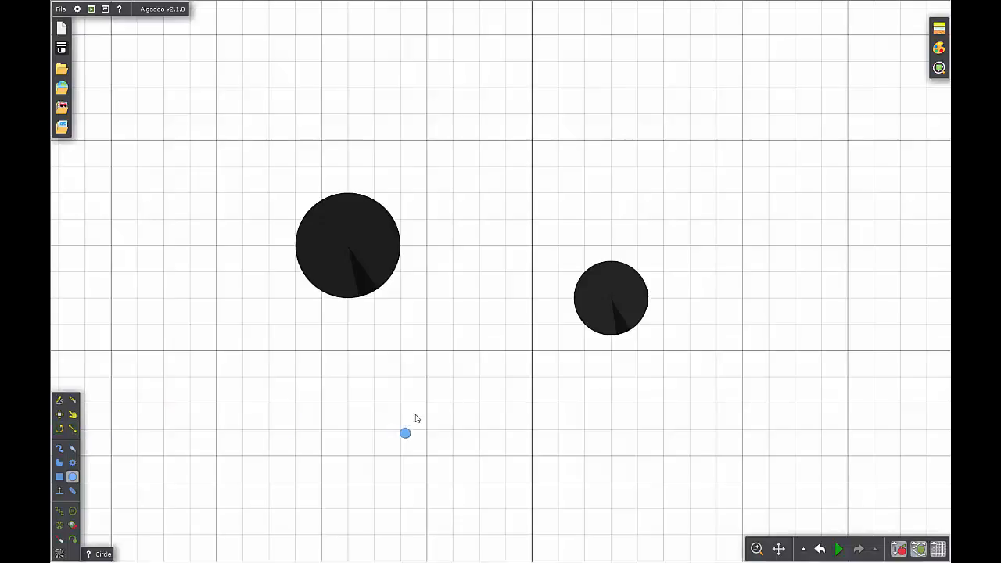
# Move the larger circle straight down by about two small grid squares
pyautogui.scroll(2, 454, 373)
pyautogui.scroll(3, 454, 373)
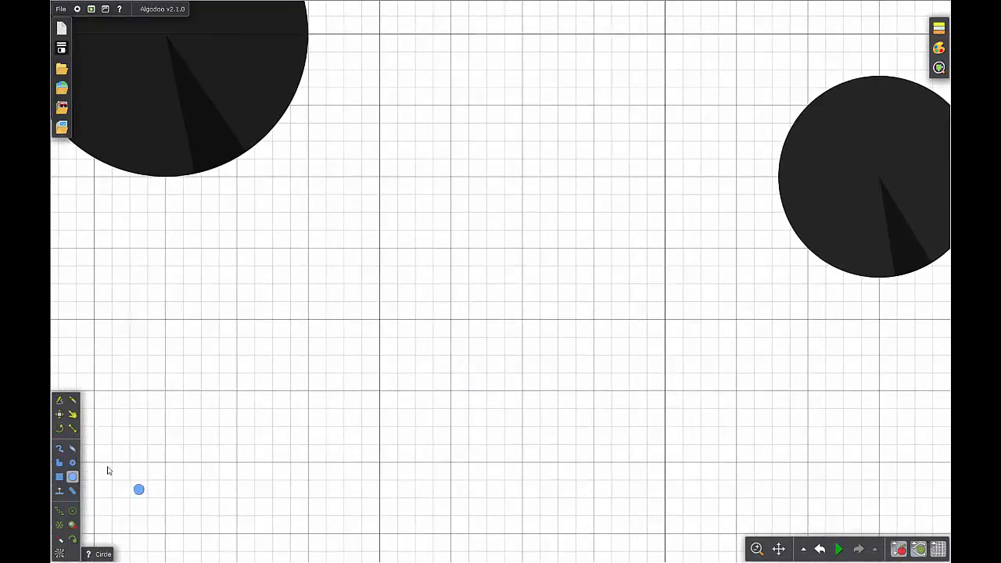
pyautogui.click(60, 414)
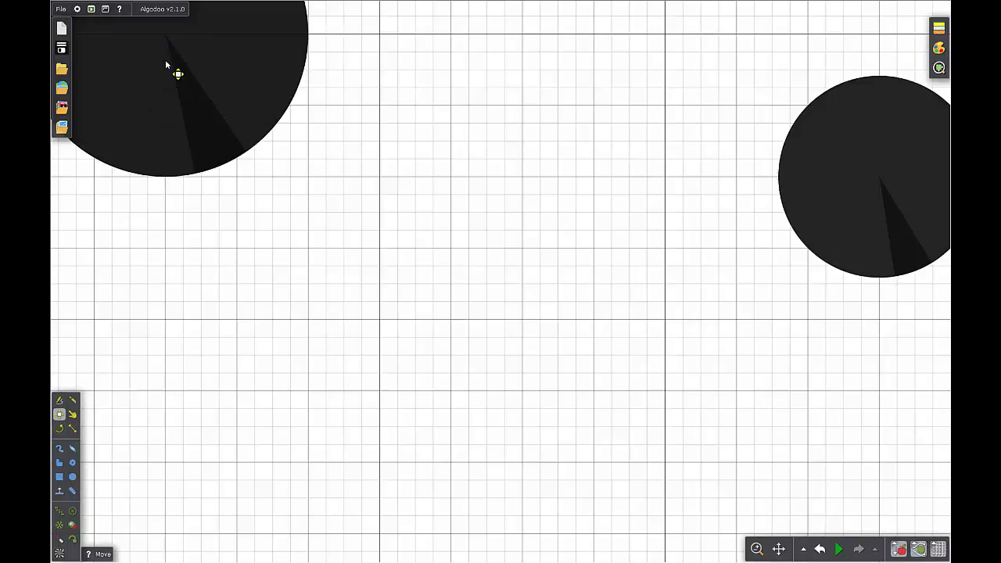
pyautogui.moveTo(164, 44); pyautogui.dragTo(159, 75)
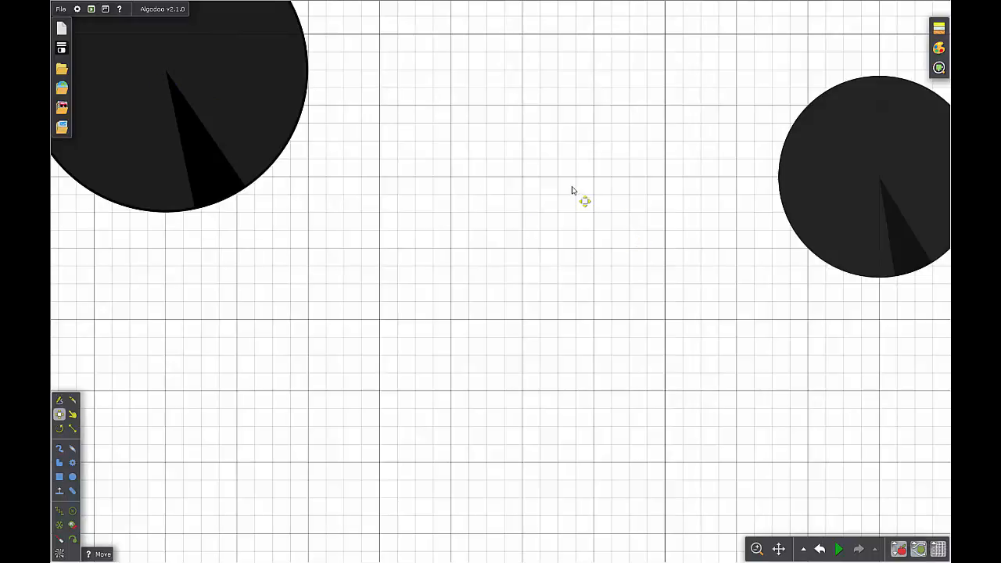
pyautogui.scroll(-3, 572, 193)
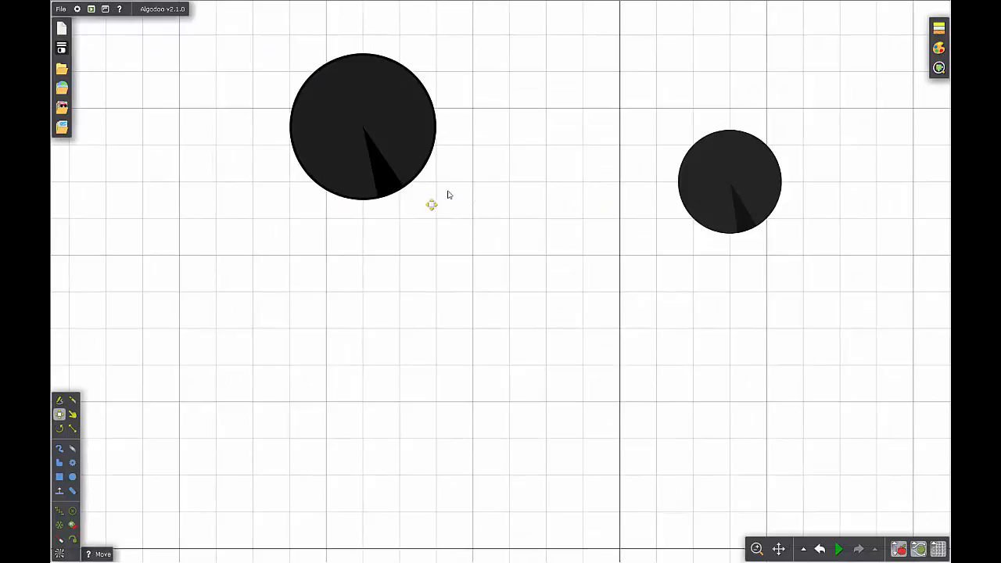
# Examine the larger circle's material properties, including its density, mass, friction and restitution
pyautogui.rightClick(368, 133)
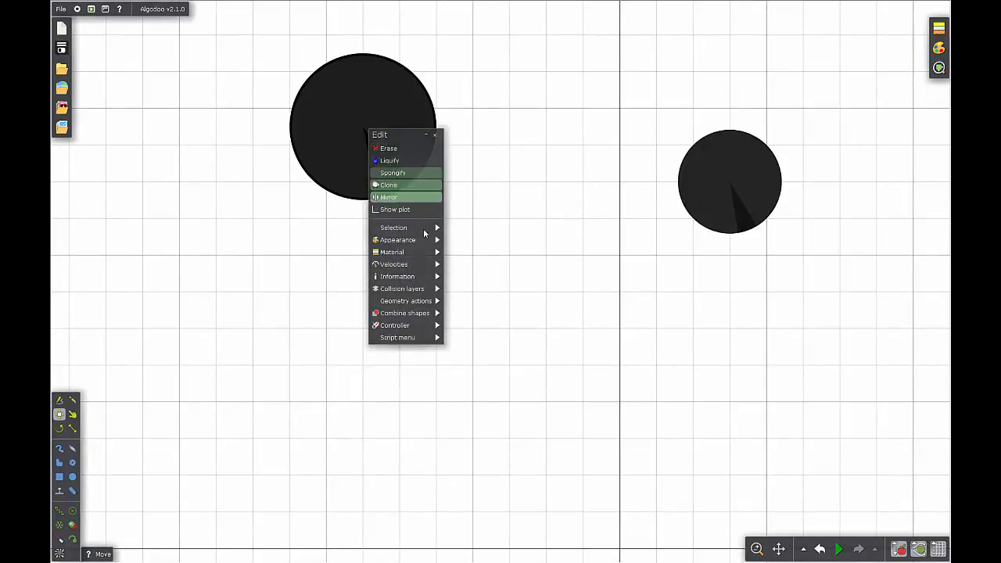
pyautogui.moveTo(437, 252)
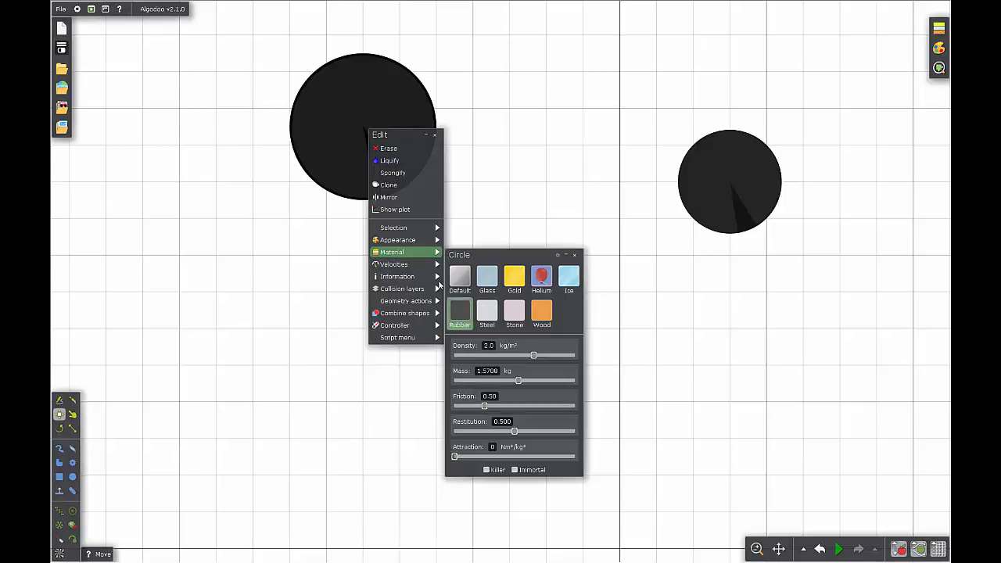
pyautogui.click(435, 136)
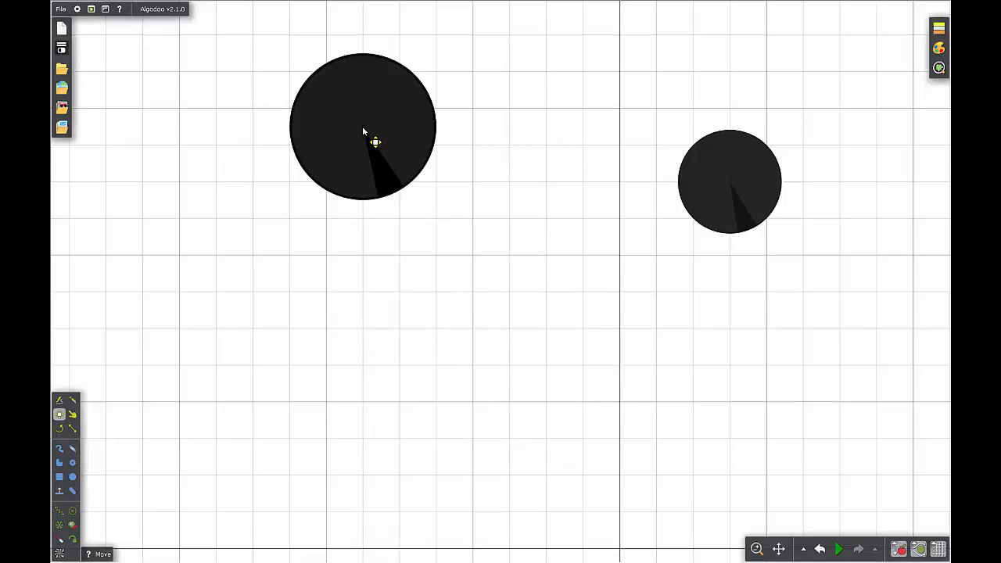
# Give the larger circle a speed of 12 m/s at an angle of 0° and turn on its momentum arrow
pyautogui.rightClick(362, 128)
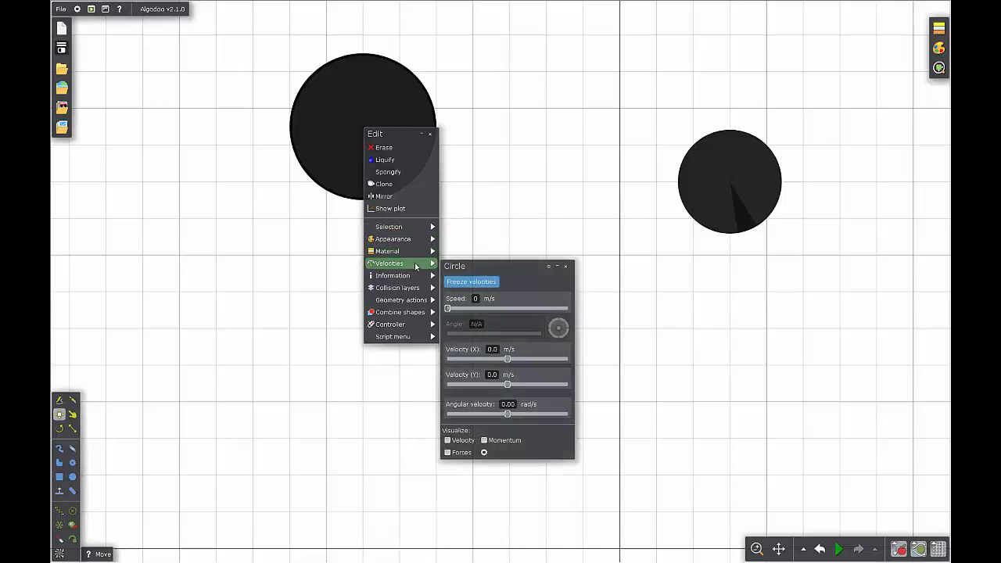
pyautogui.moveTo(448, 310); pyautogui.dragTo(506, 320)
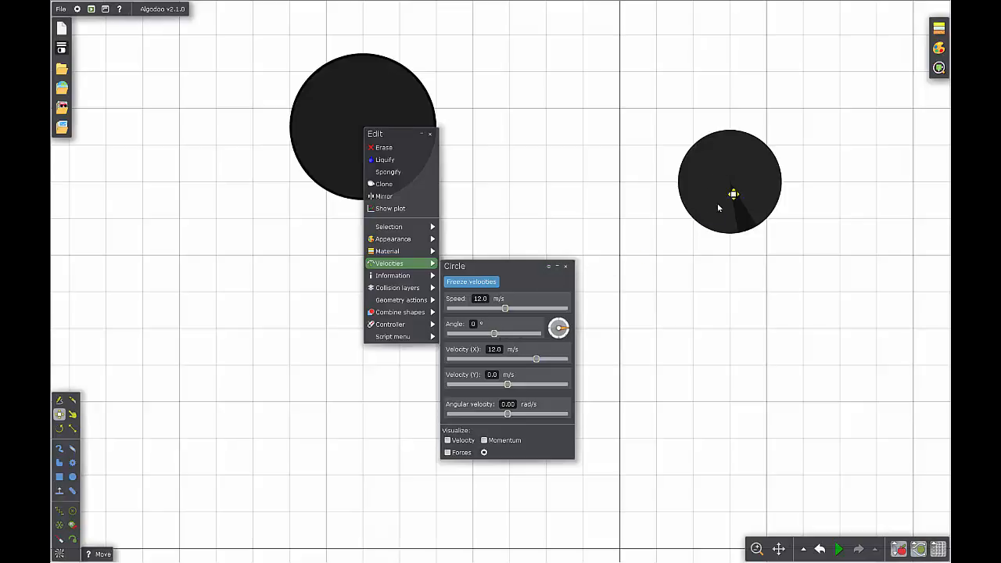
pyautogui.click(484, 441)
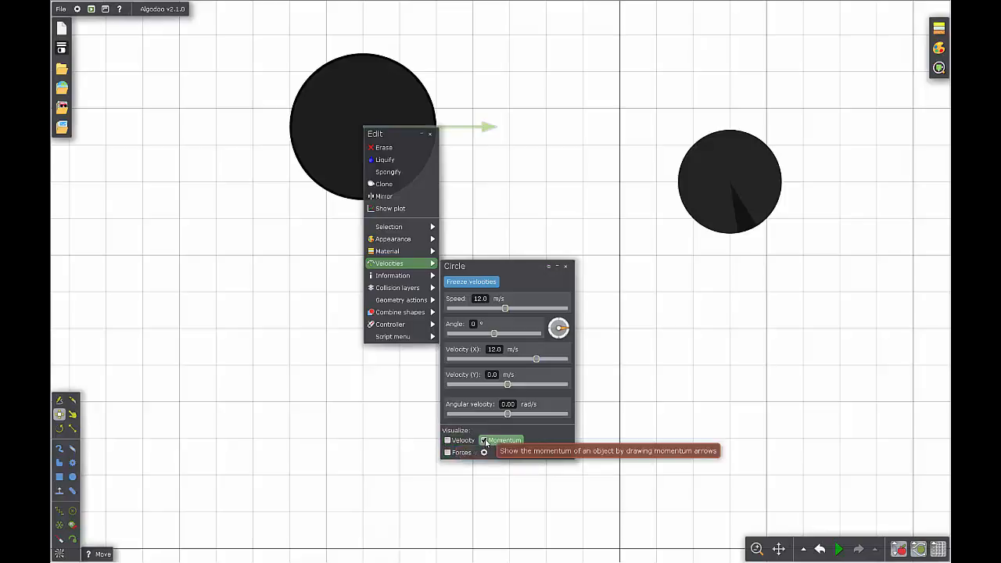
pyautogui.click(566, 266)
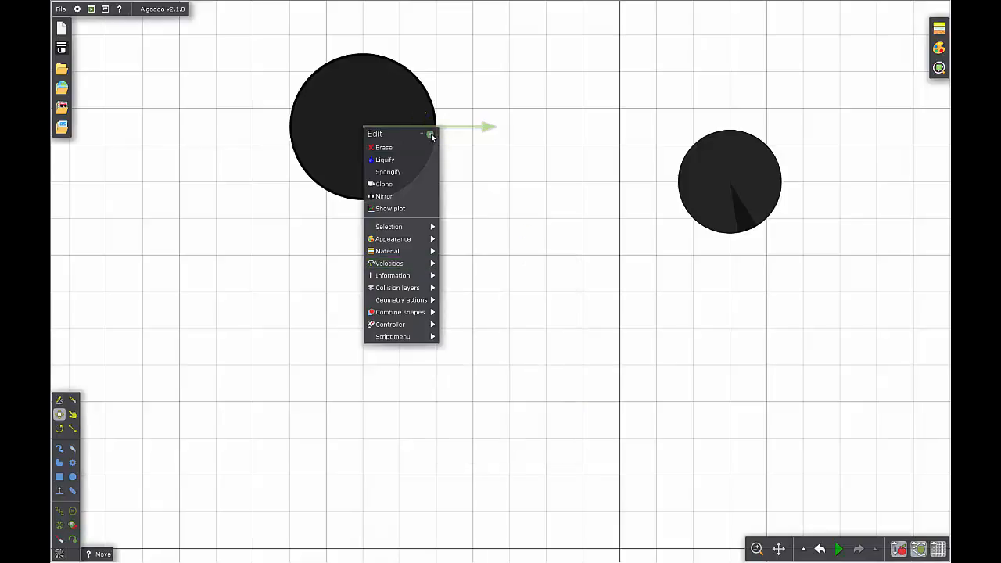
# Turn on the momentum arrow for the smaller circle
pyautogui.click(430, 135)
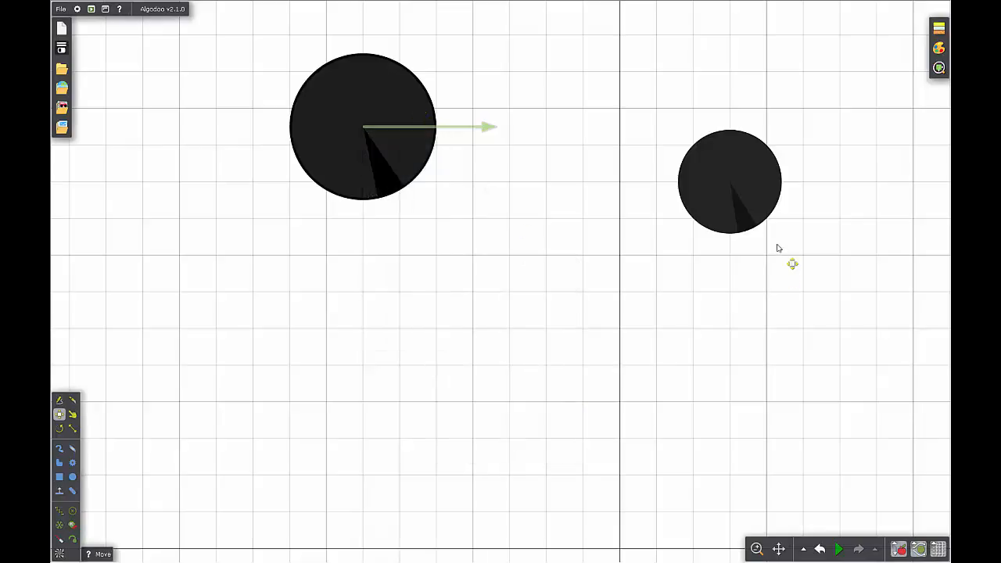
pyautogui.rightClick(729, 185)
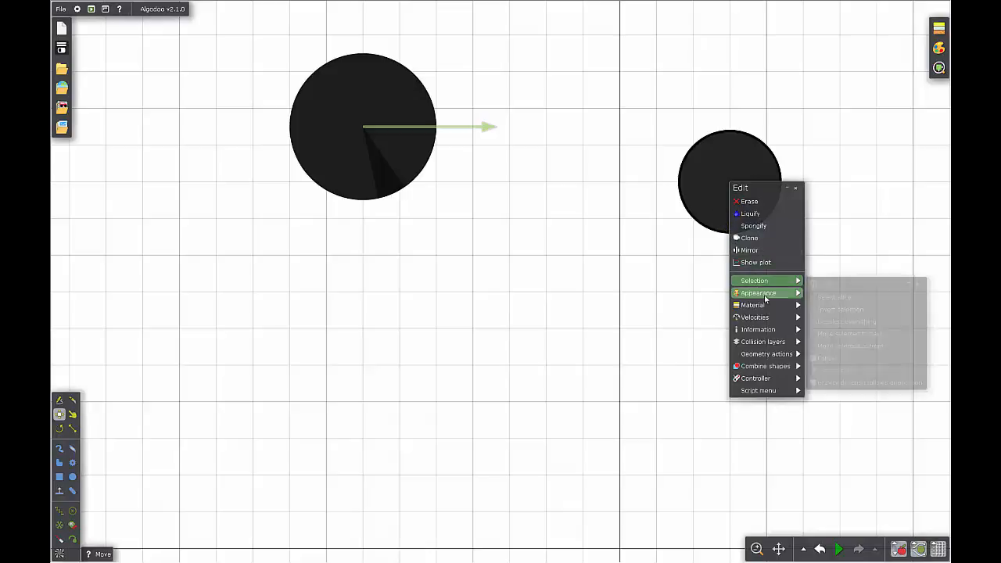
pyautogui.moveTo(774, 318)
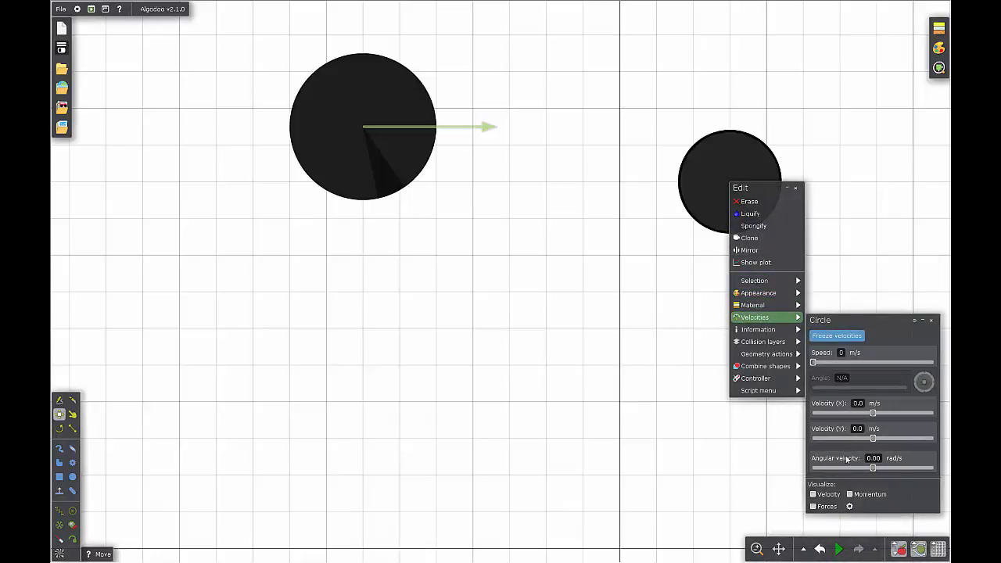
pyautogui.click(850, 494)
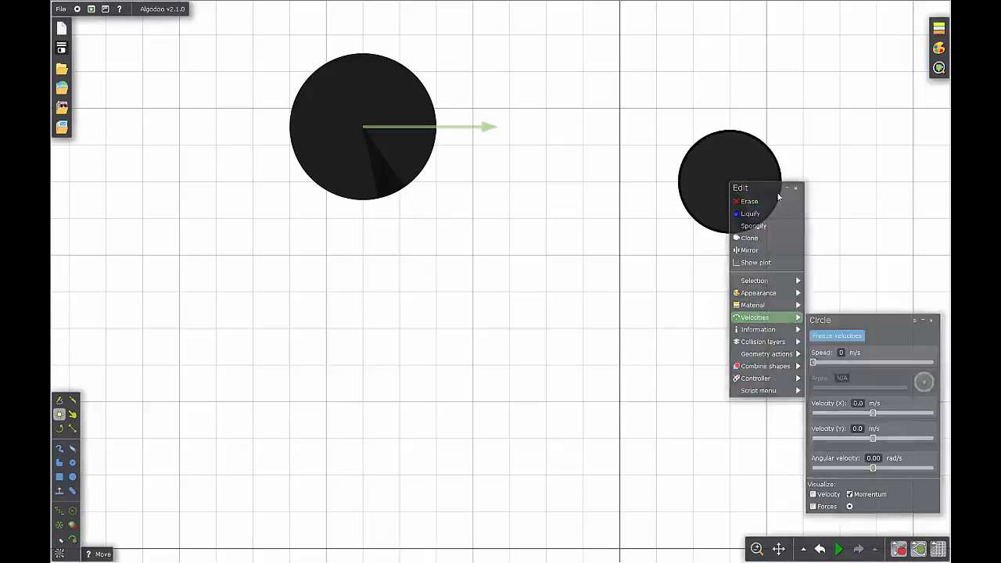
# Run the simulation to watch both circles' motion, and restore their starting positions
pyautogui.scroll(-1, 612, 233)
pyautogui.scroll(-3, 611, 234)
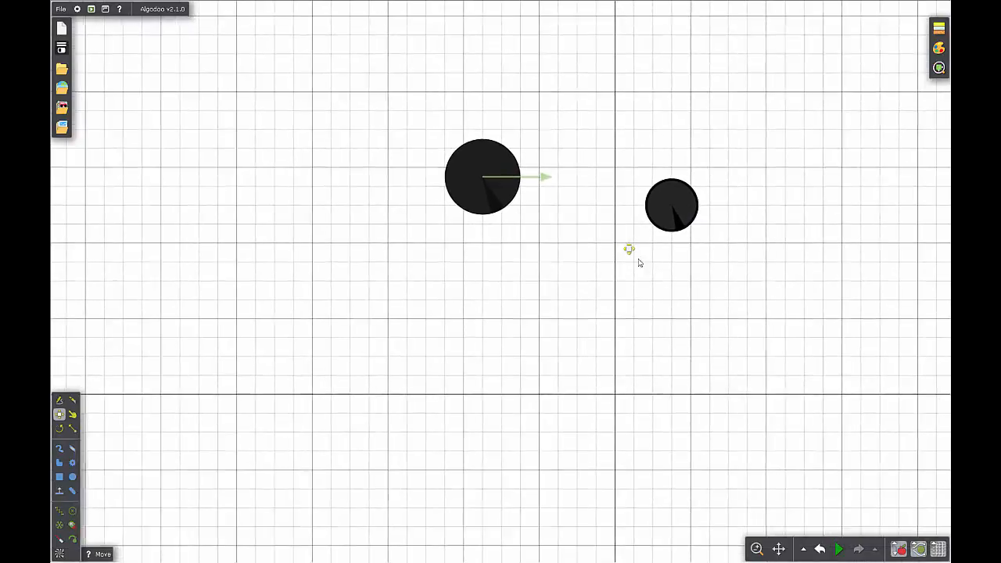
pyautogui.click(839, 550)
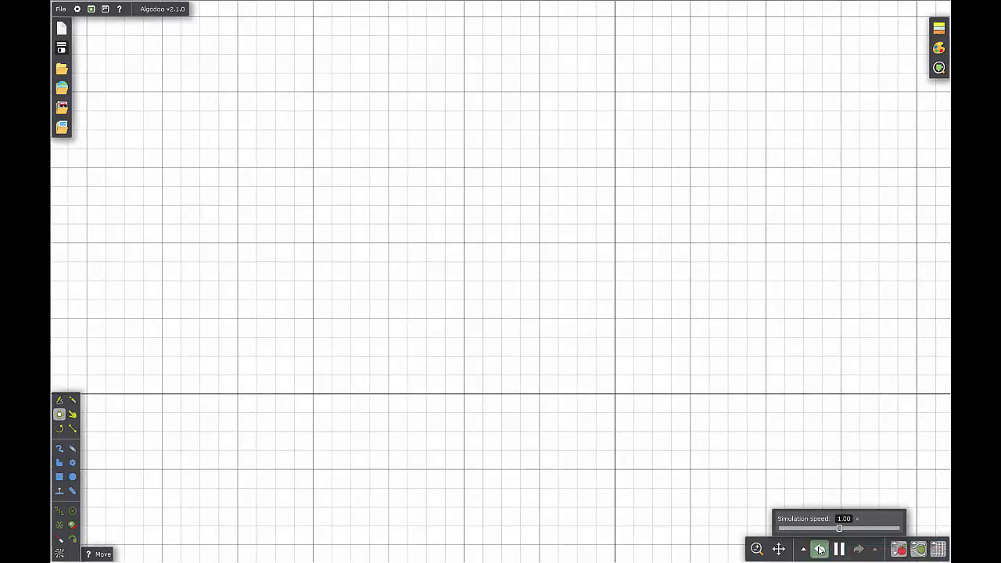
pyautogui.click(820, 550)
# Reduce the larger circle's speed to 2.5 m/s, and test the collision before restoring the starting positions
pyautogui.rightClick(485, 181)
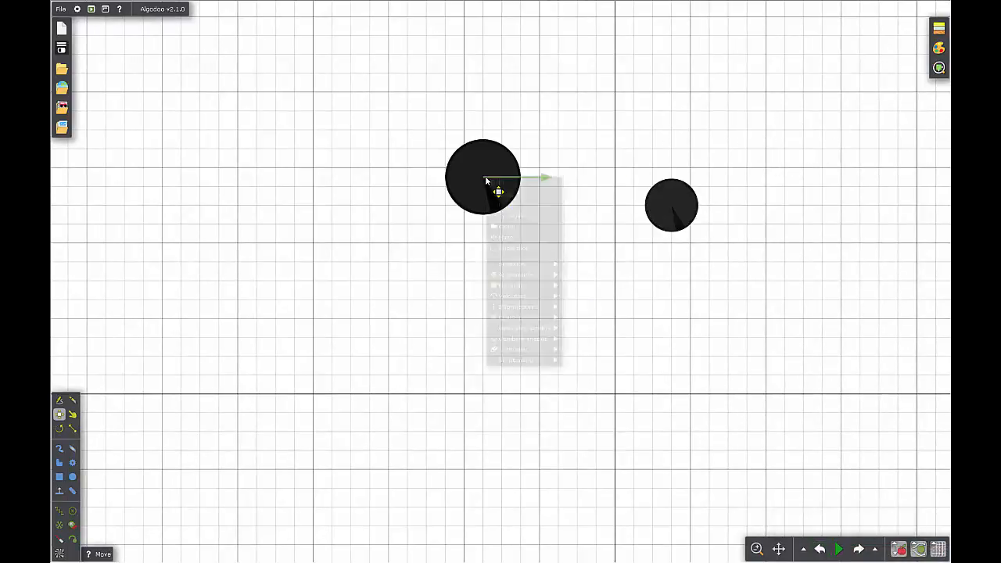
pyautogui.moveTo(543, 314)
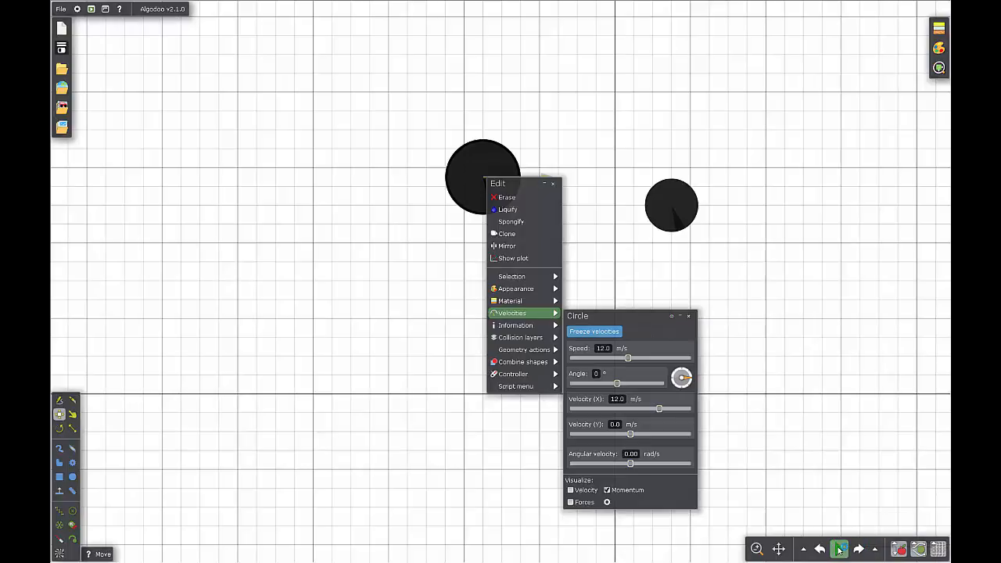
pyautogui.moveTo(839, 549)
pyautogui.moveTo(628, 359); pyautogui.dragTo(583, 362)
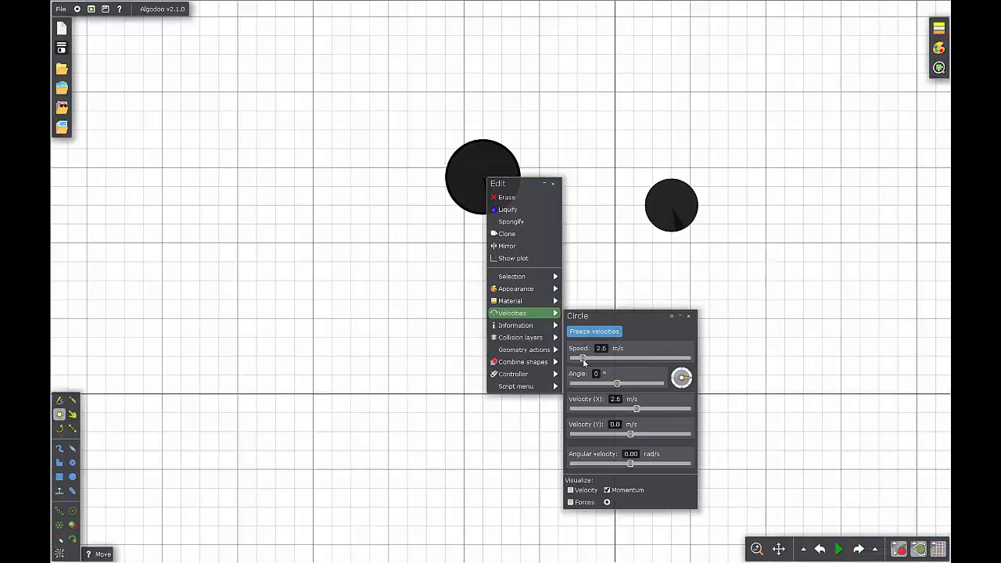
pyautogui.click(553, 185)
pyautogui.click(838, 549)
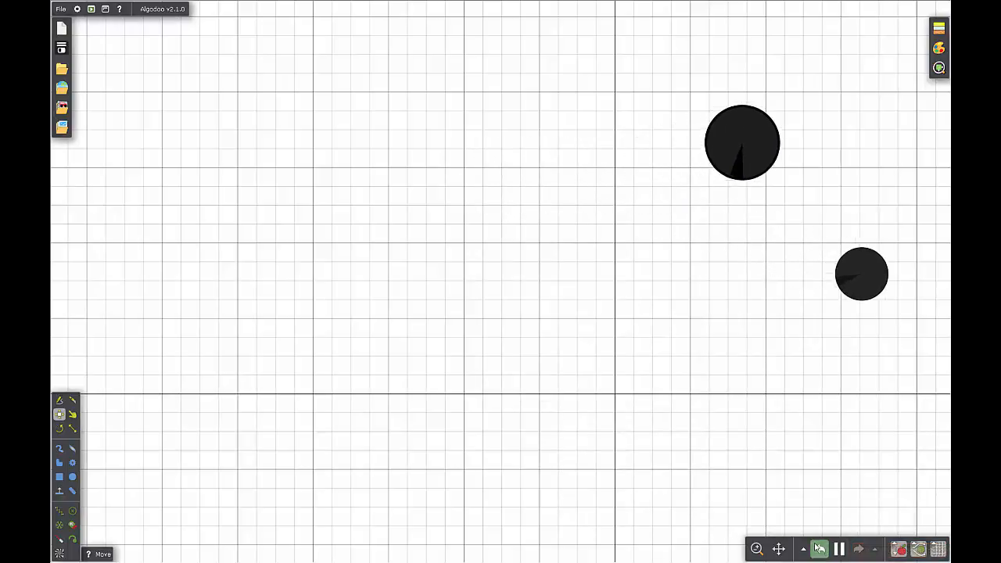
pyautogui.click(819, 549)
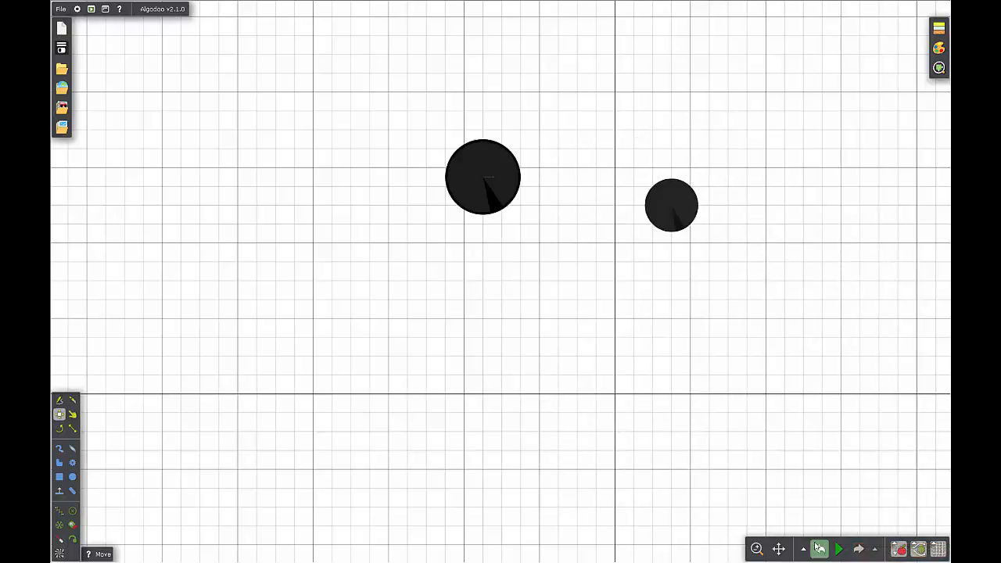
# Attach a tracer to the smaller circle
pyautogui.rightClick(671, 208)
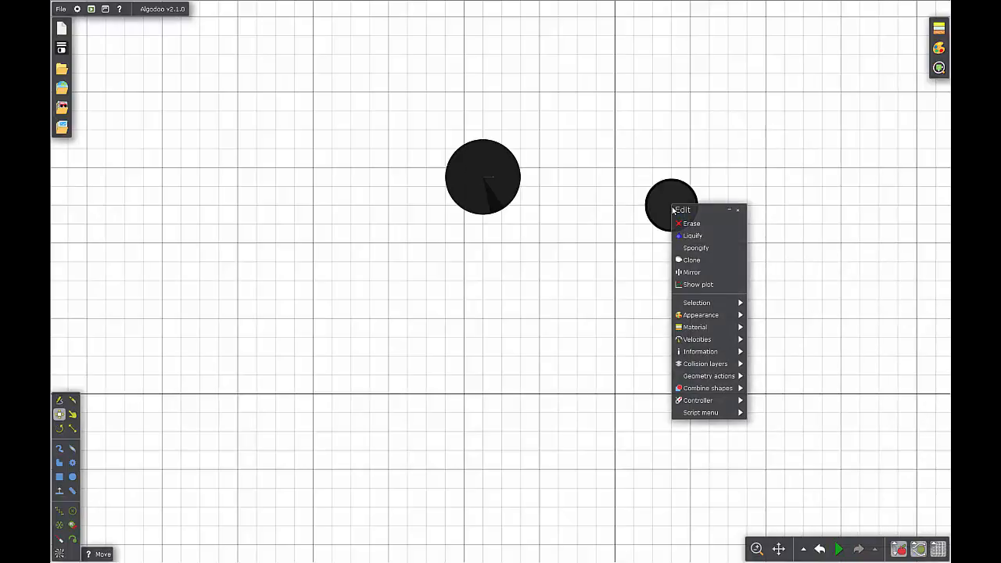
pyautogui.click(671, 212)
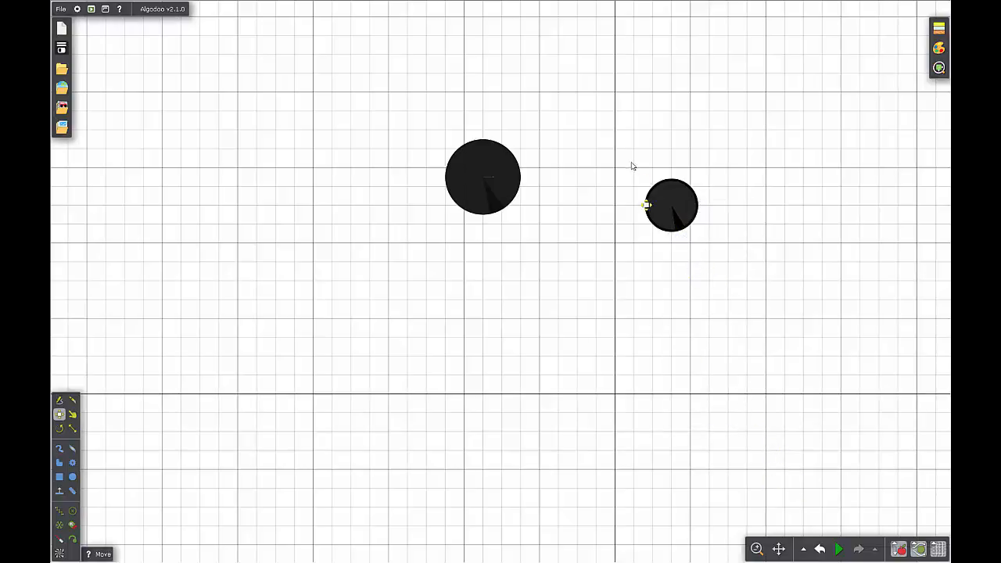
pyautogui.rightClick(671, 207)
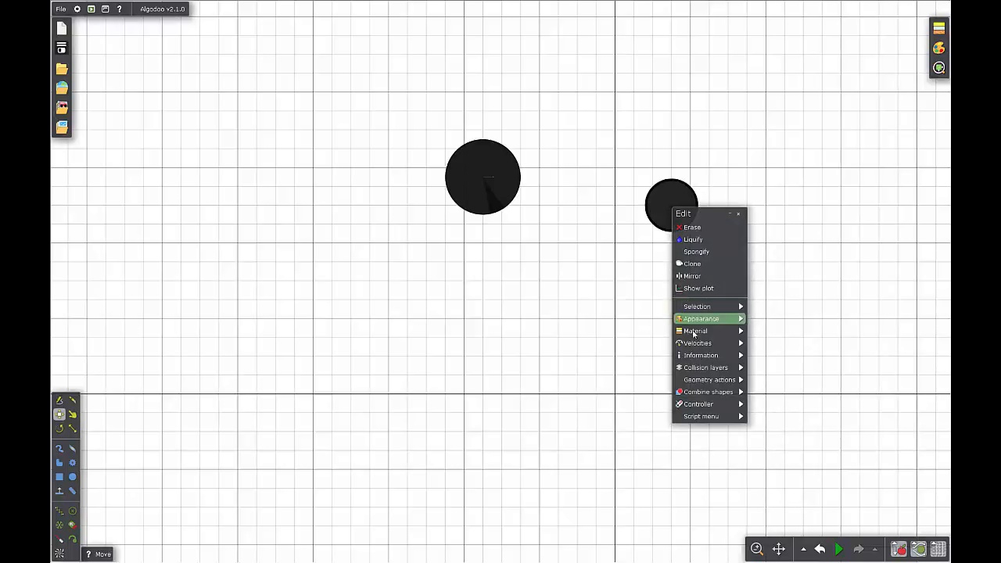
pyautogui.moveTo(702, 369)
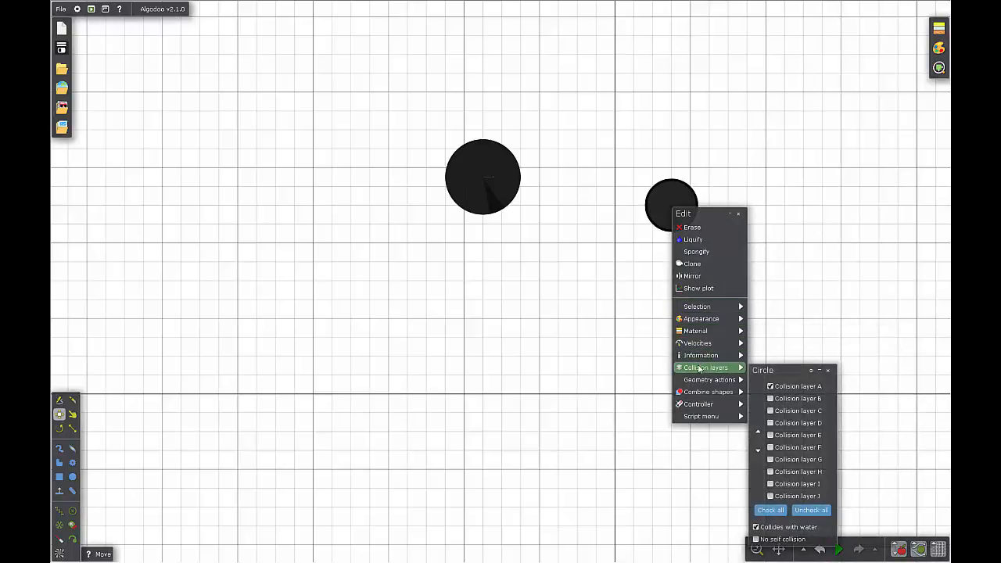
pyautogui.moveTo(721, 322)
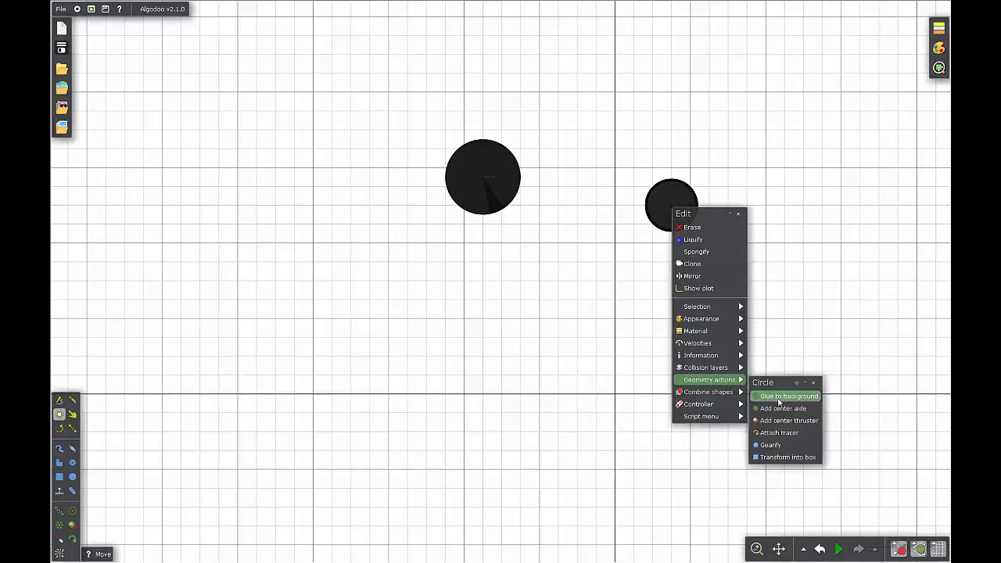
pyautogui.click(784, 426)
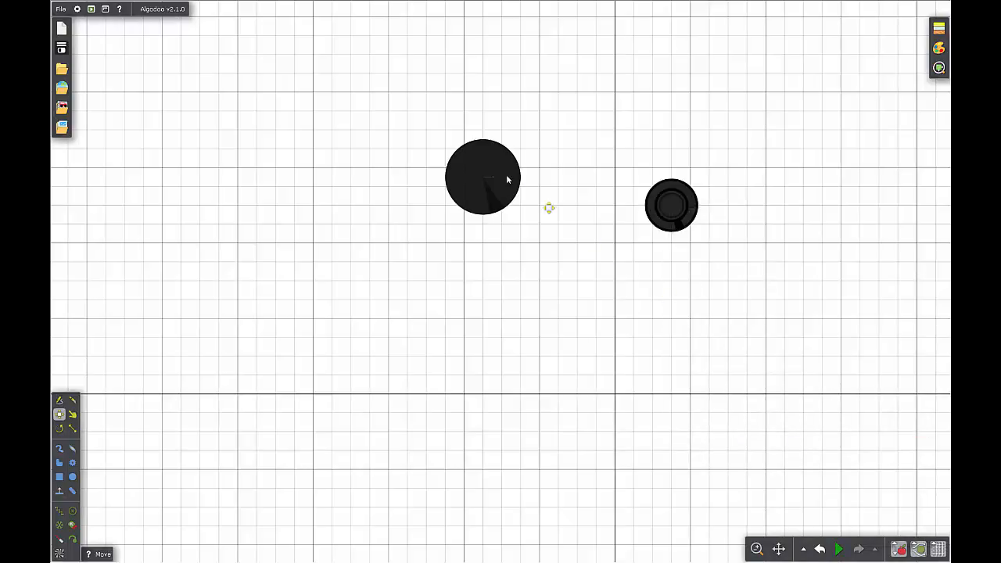
# Attach a tracer to the larger circle, and run the collision to view both trails before restoring the starting positions
pyautogui.rightClick(478, 179)
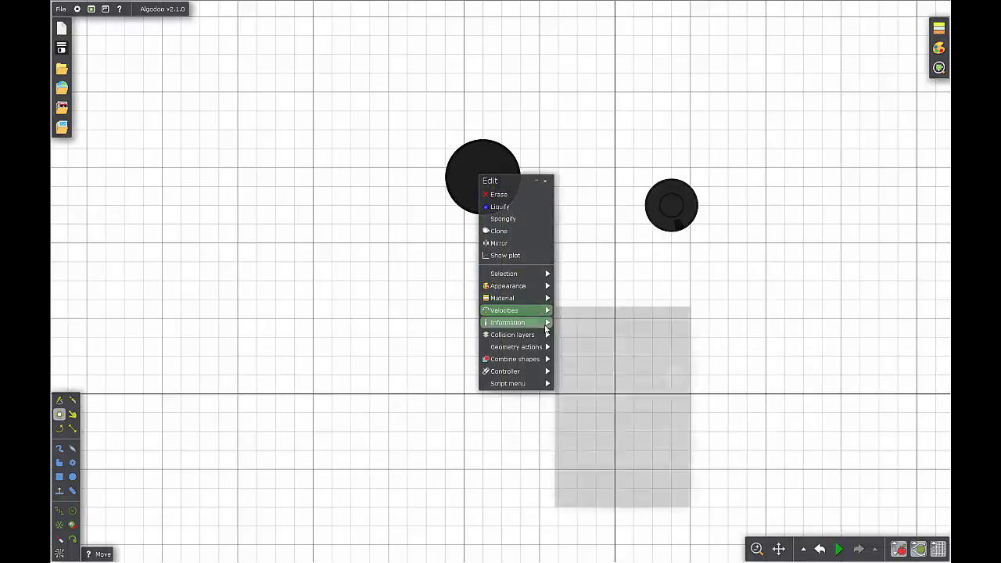
pyautogui.moveTo(547, 346)
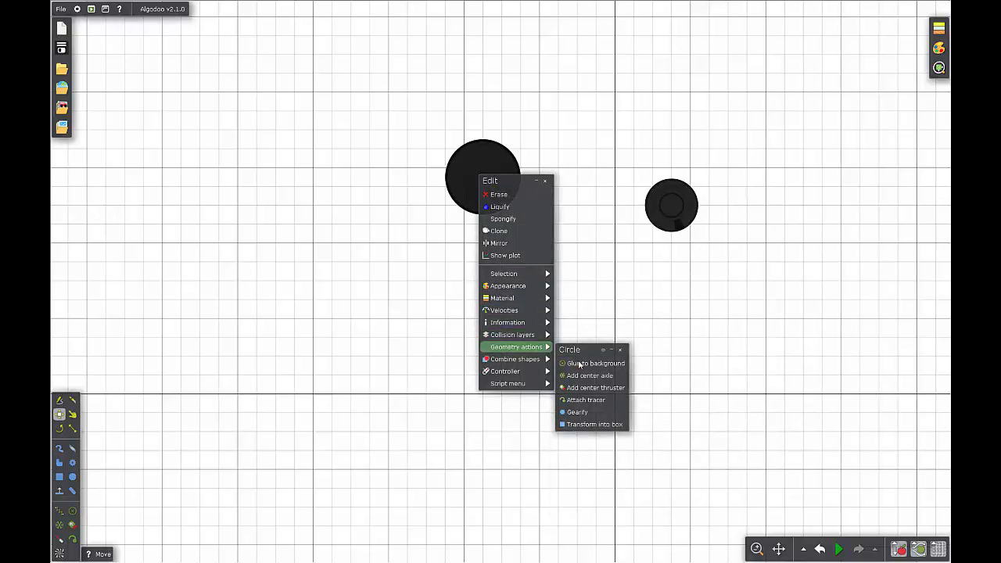
pyautogui.click(582, 391)
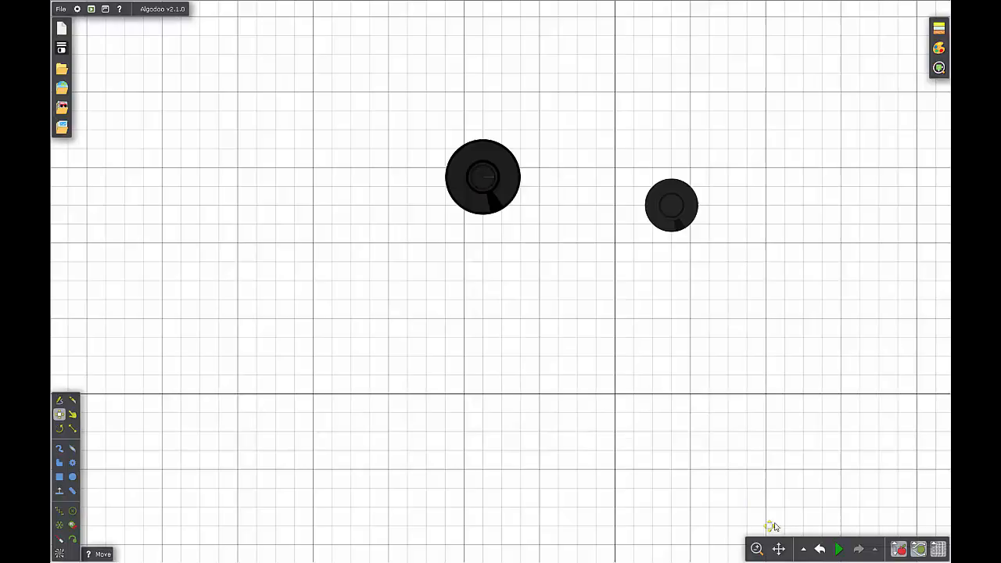
pyautogui.click(839, 550)
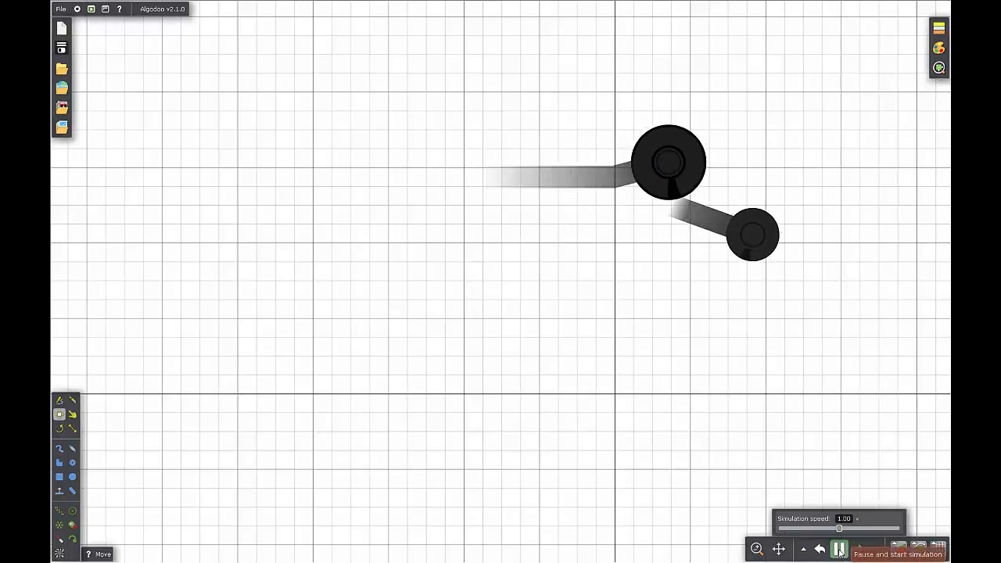
pyautogui.click(819, 550)
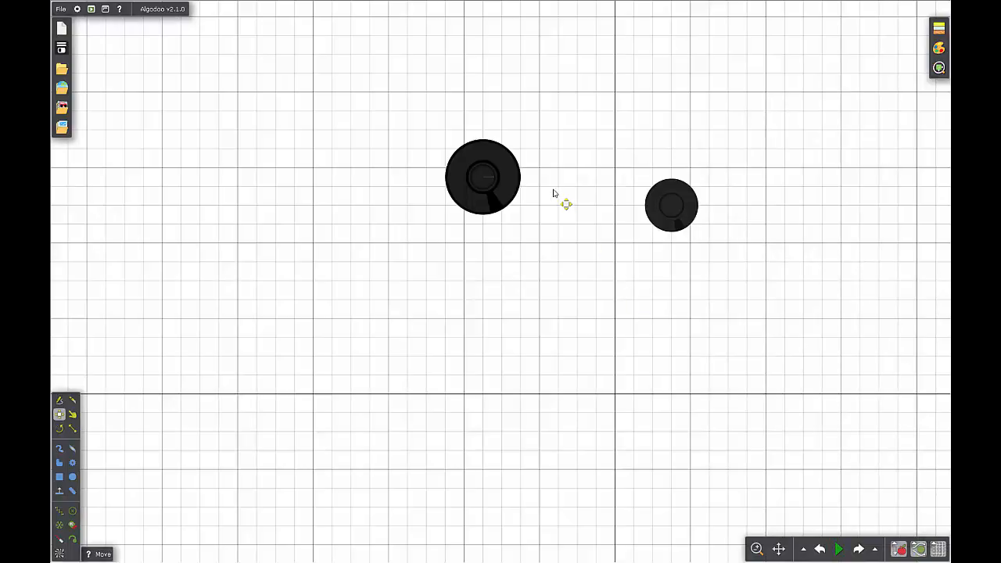
# Open a plot for the larger circle and its tracer, and place the plot window below the circles
pyautogui.scroll(1, 617, 222)
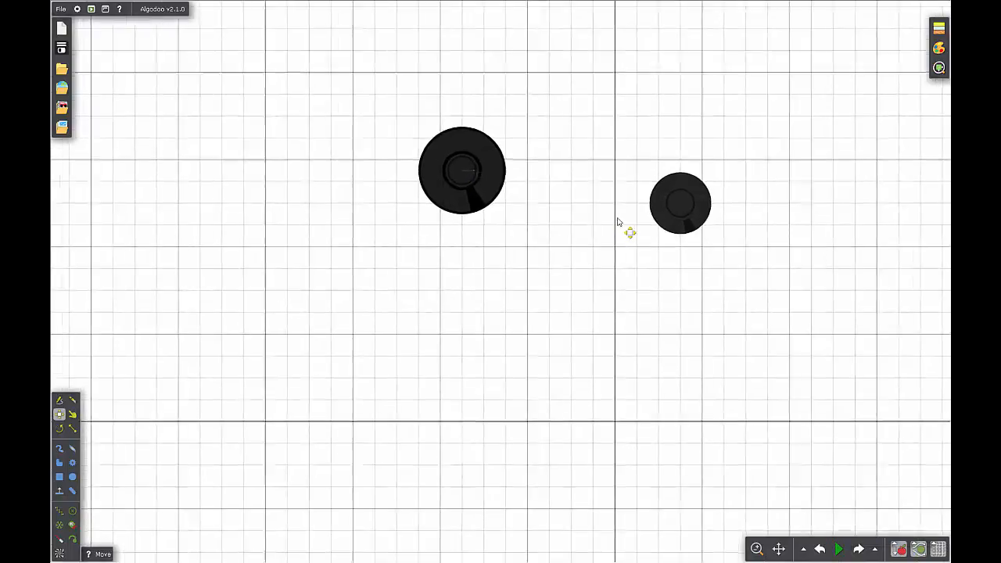
pyautogui.scroll(-1, 617, 222)
pyautogui.rightClick(528, 197)
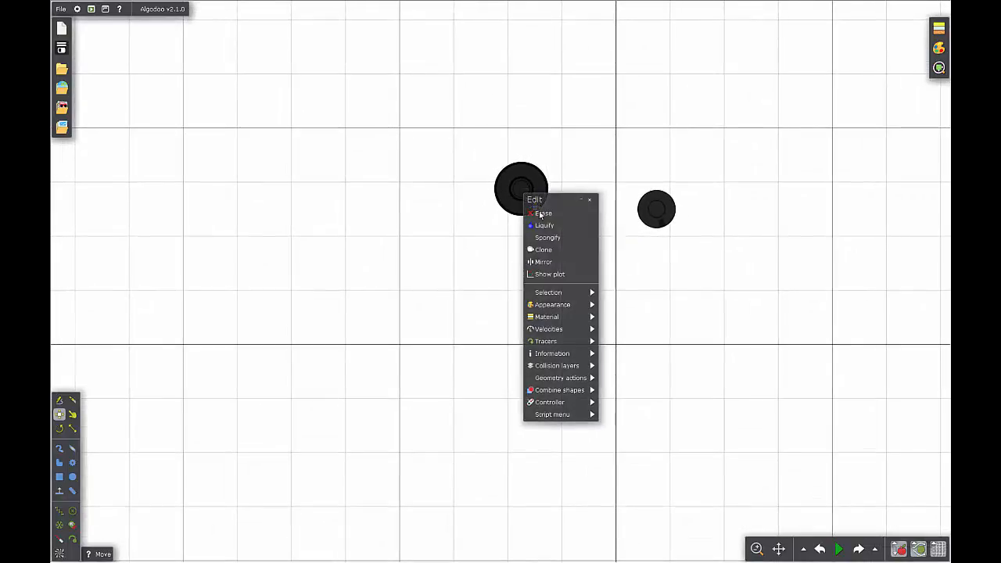
pyautogui.click(549, 275)
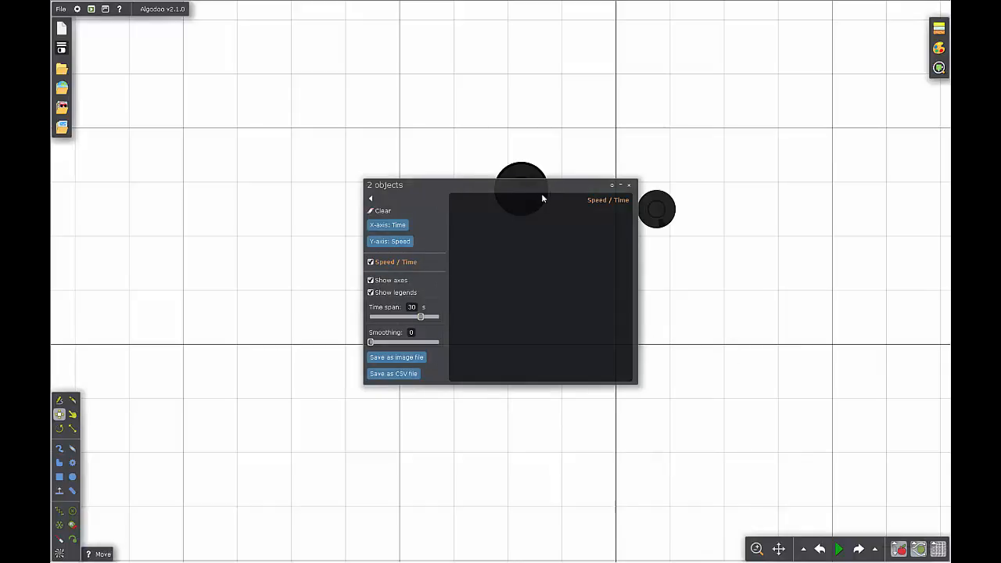
pyautogui.moveTo(588, 198); pyautogui.dragTo(472, 291)
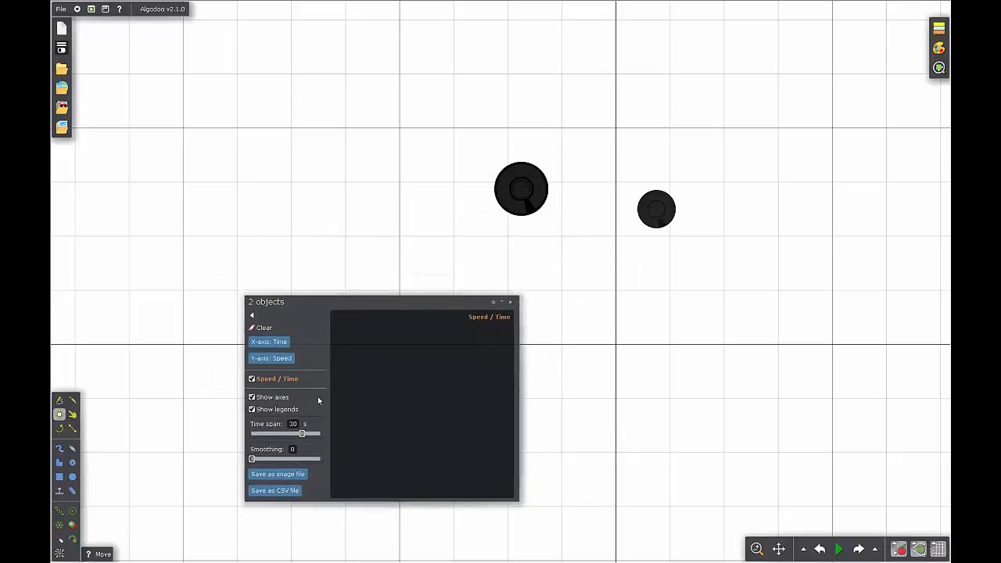
# Plot Momentum (x) and Momentum (y) against time instead of speed, and move the plot window beside the larger circle
pyautogui.click(275, 361)
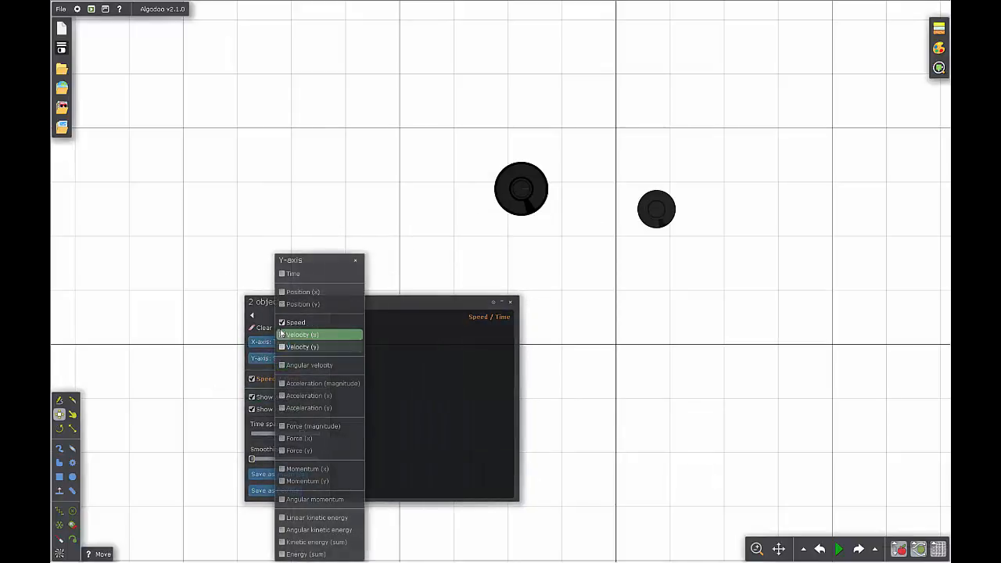
pyautogui.click(281, 322)
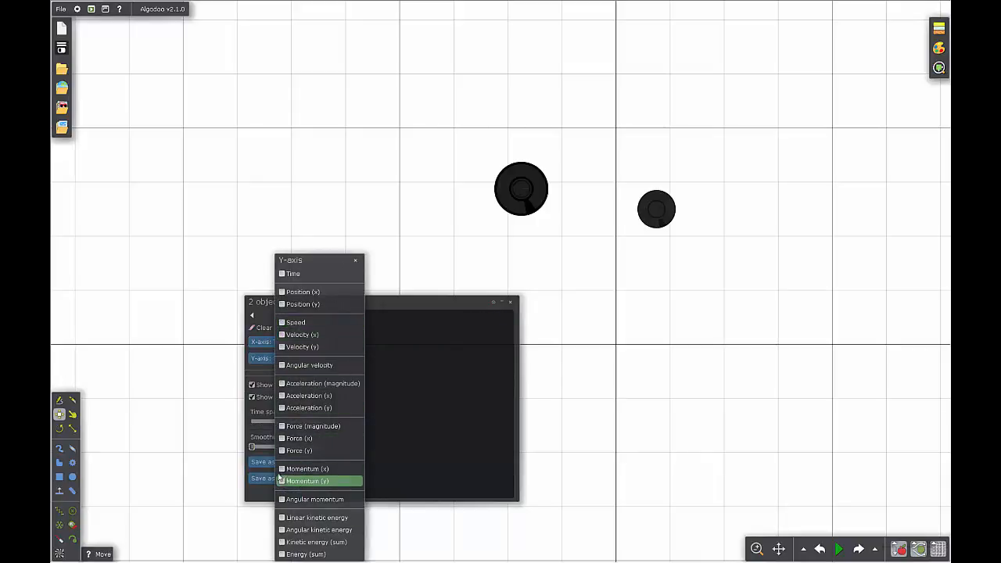
pyautogui.click(281, 469)
pyautogui.click(282, 481)
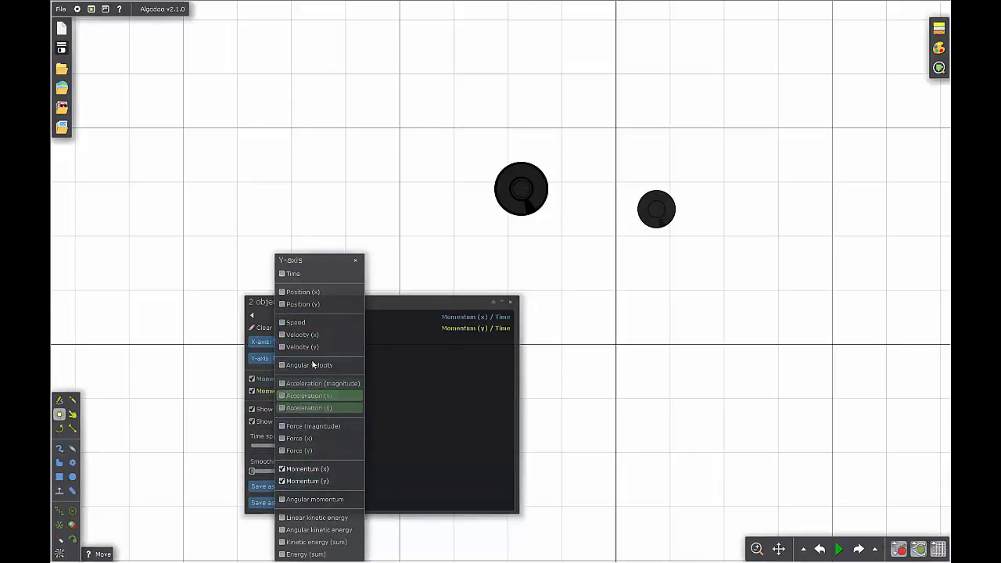
pyautogui.click(355, 260)
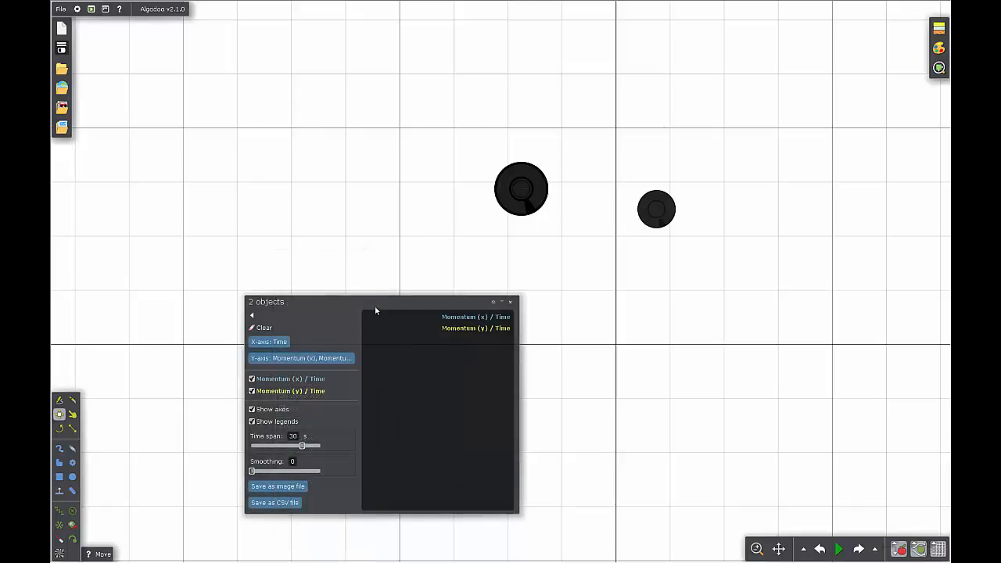
pyautogui.moveTo(369, 297); pyautogui.dragTo(238, 138)
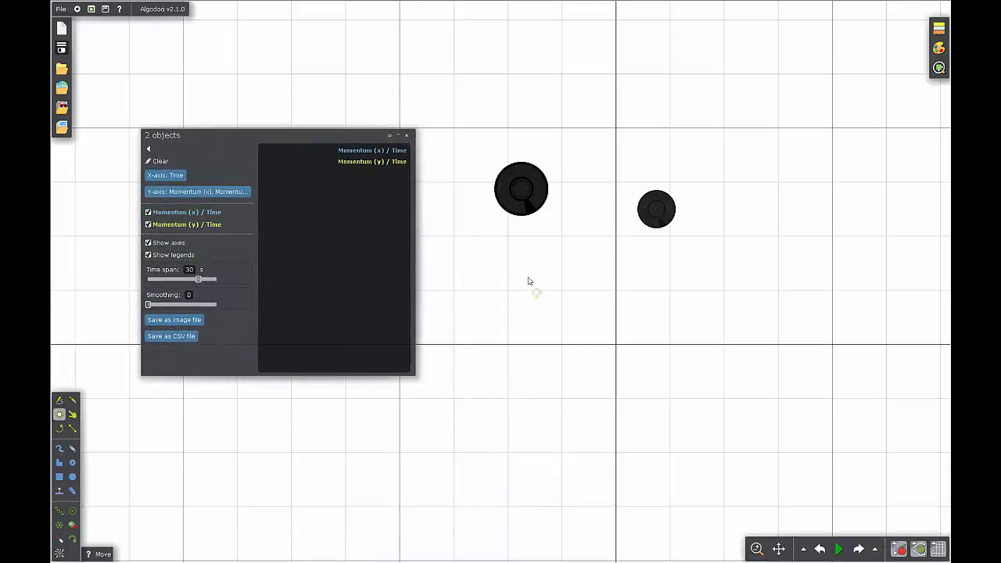
# Open a separate plot for the smaller circle alone, without its tracer
pyautogui.rightClick(659, 216)
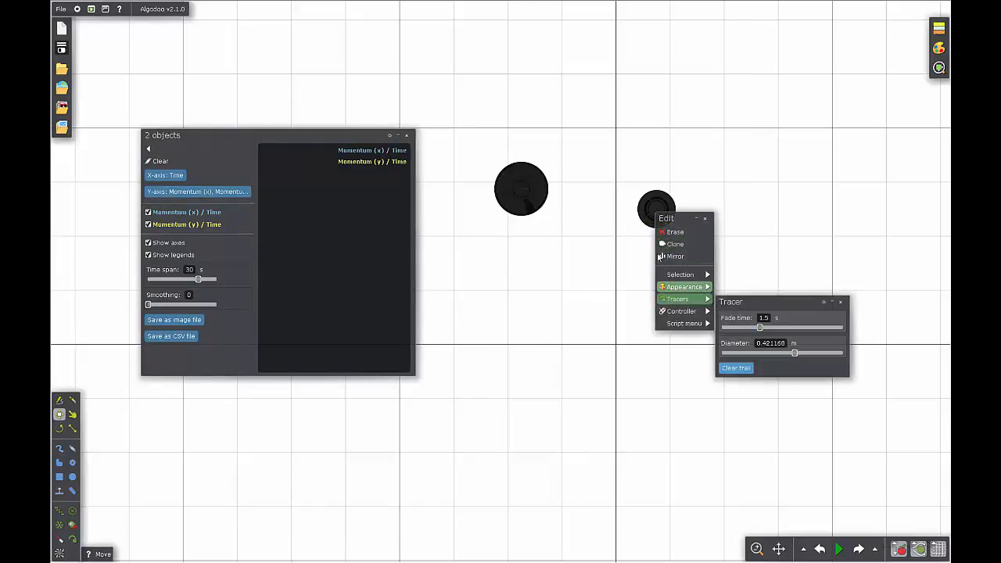
pyautogui.click(654, 210)
pyautogui.rightClick(655, 210)
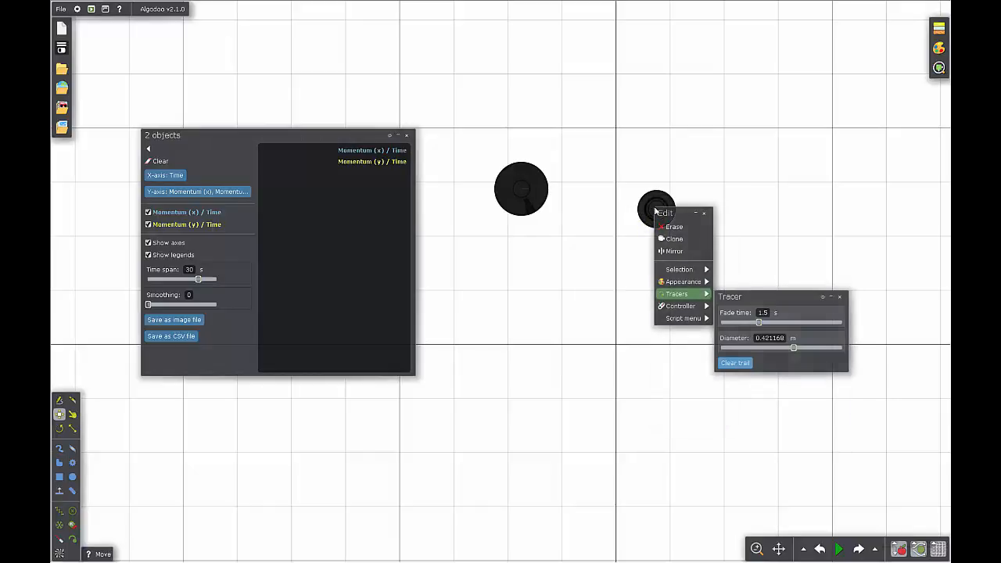
pyautogui.rightClick(650, 205)
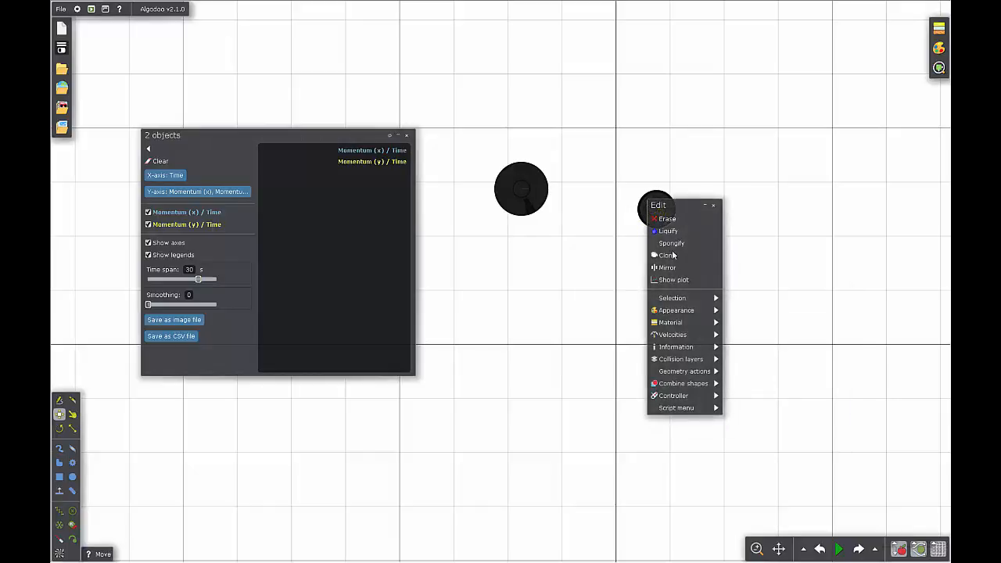
pyautogui.click(682, 280)
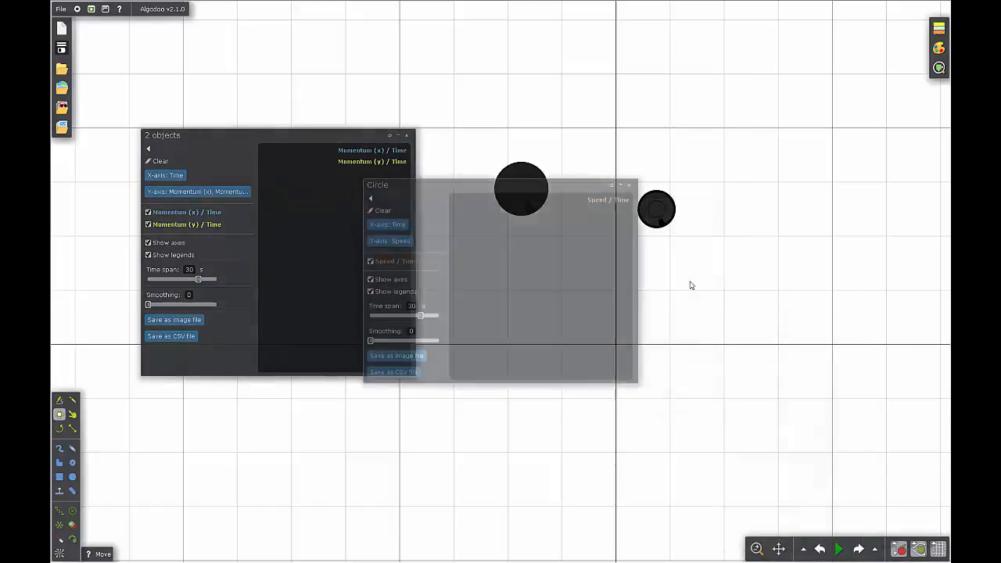
# Set the smaller circle's plot to show Momentum (x) and Momentum (y) instead of speed, and move its window below the circles
pyautogui.click(389, 241)
pyautogui.click(409, 307)
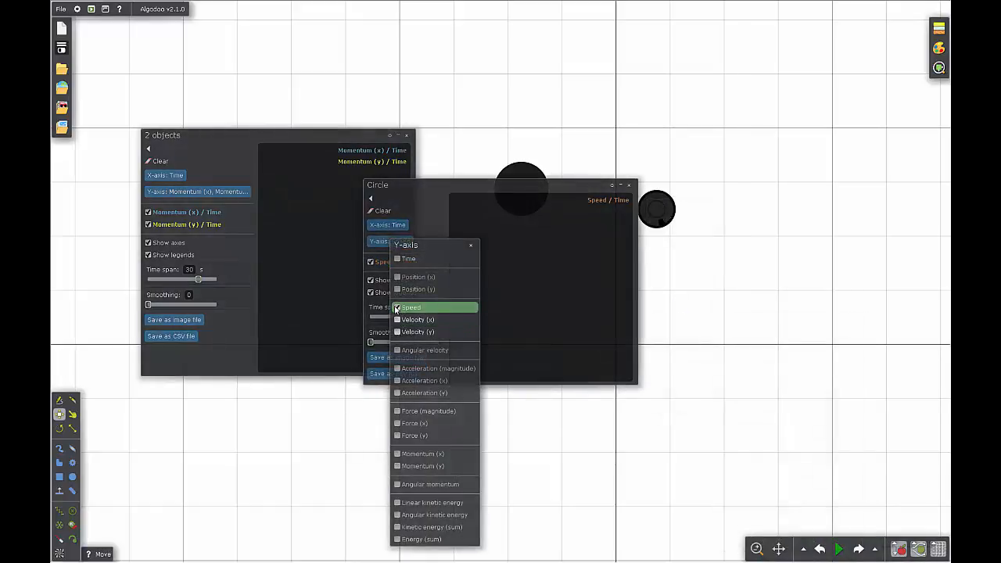
pyautogui.click(398, 453)
pyautogui.click(399, 466)
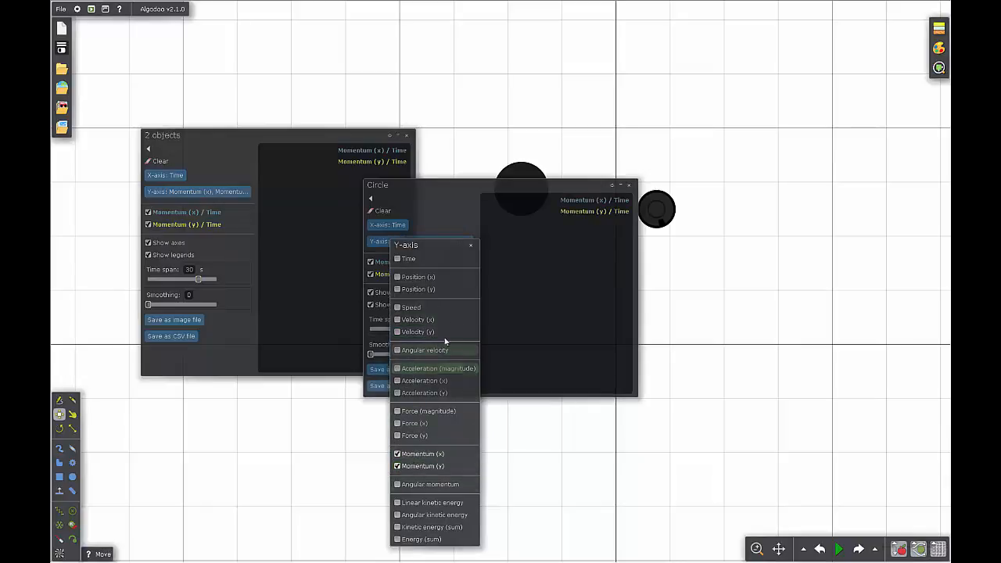
pyautogui.click(471, 247)
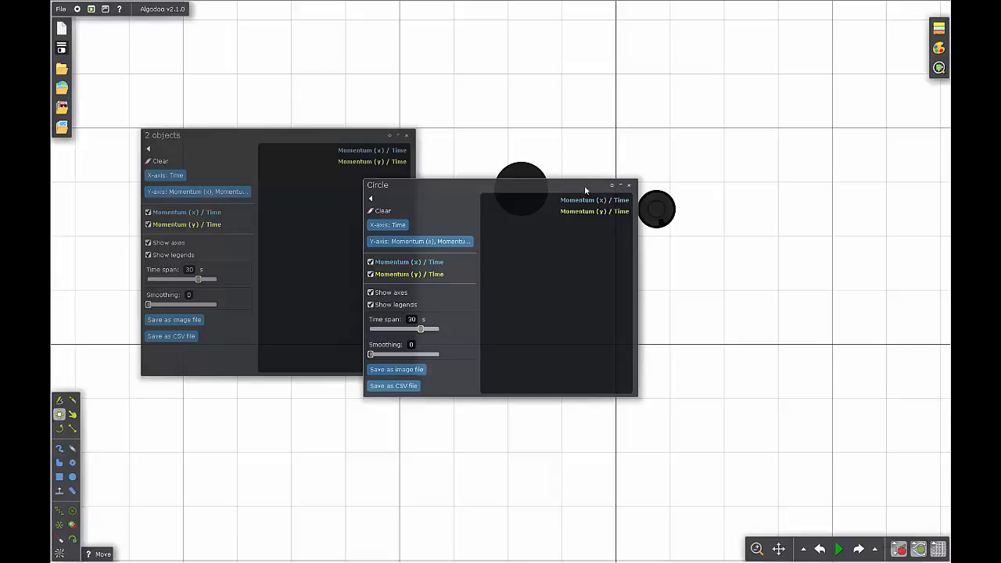
pyautogui.moveTo(584, 186); pyautogui.dragTo(757, 321)
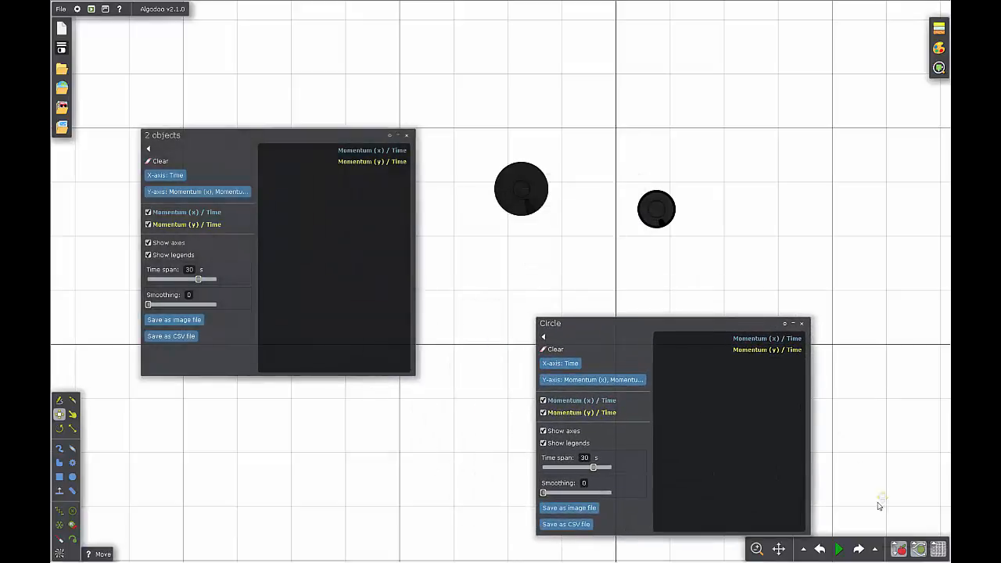
# Run the simulation through the collision, pause it shortly after impact, and read the initial x momentum on the larger circle's plot
pyautogui.click(840, 557)
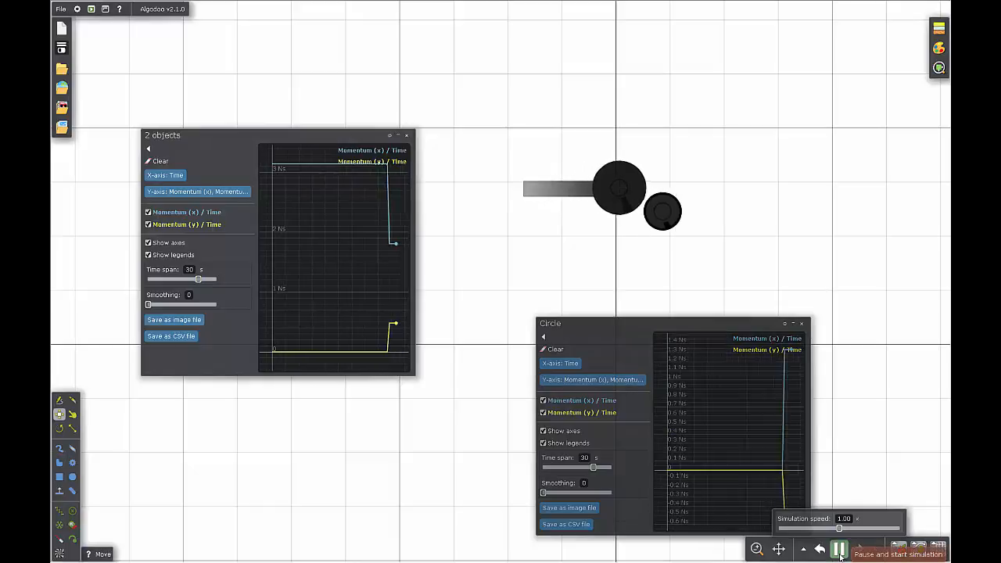
pyautogui.click(839, 552)
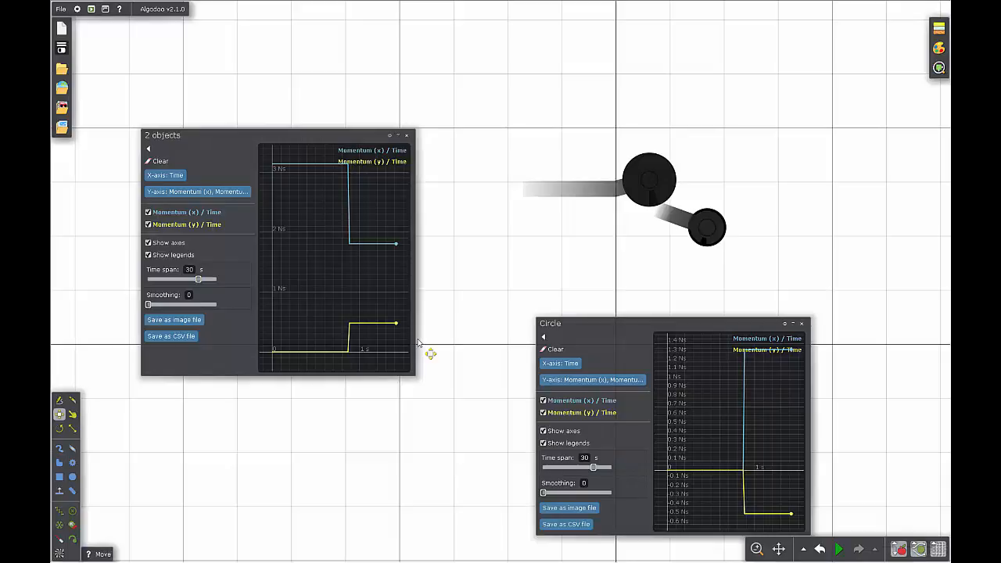
pyautogui.moveTo(396, 244)
pyautogui.moveTo(264, 189)
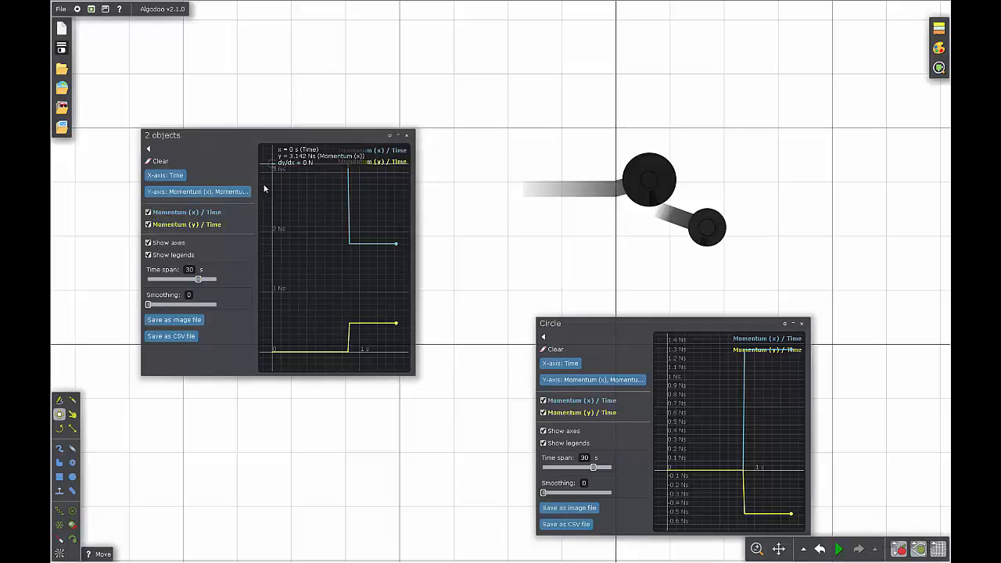